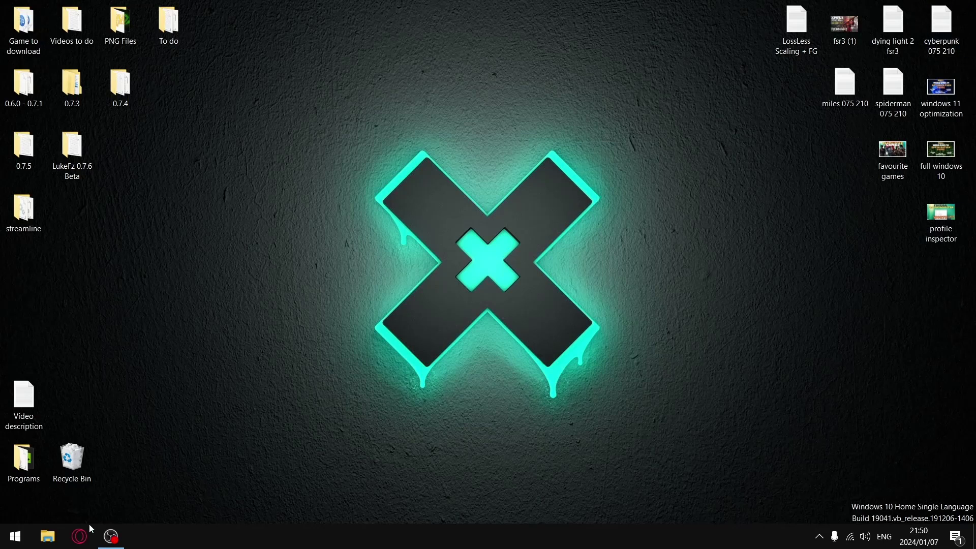
# - Open the D:\Games\Dead Space (2023) folder in File Explorer
pyautogui.click(47, 537)
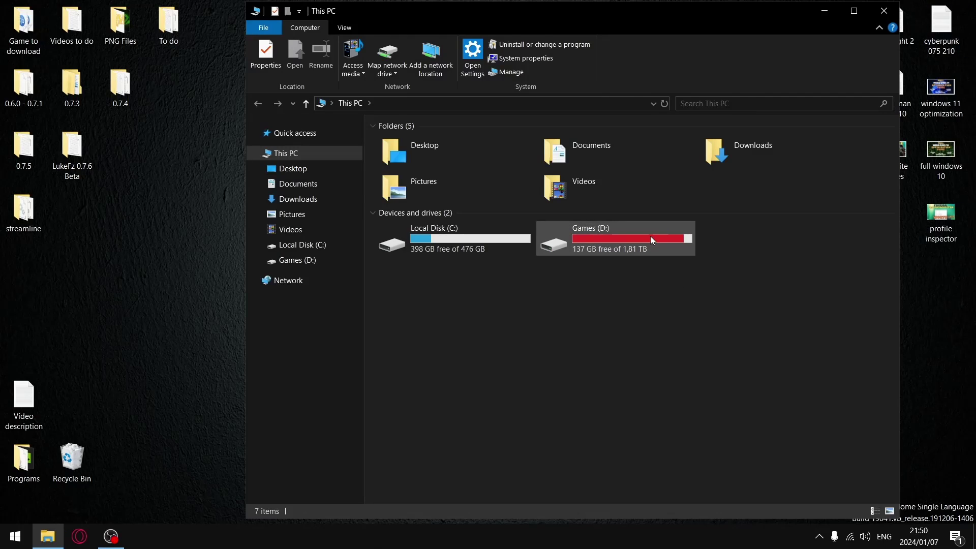
pyautogui.doubleClick(651, 236)
pyautogui.doubleClick(423, 142)
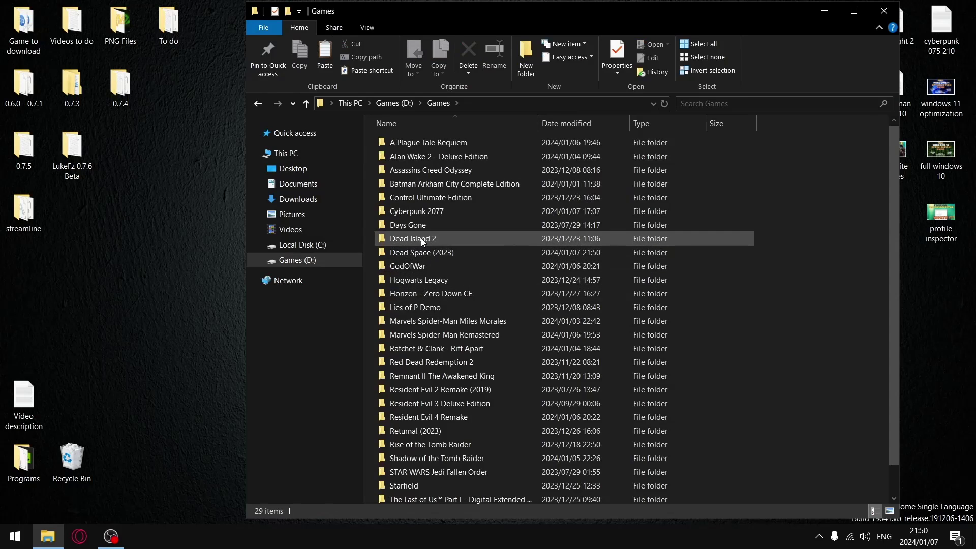
pyautogui.doubleClick(422, 252)
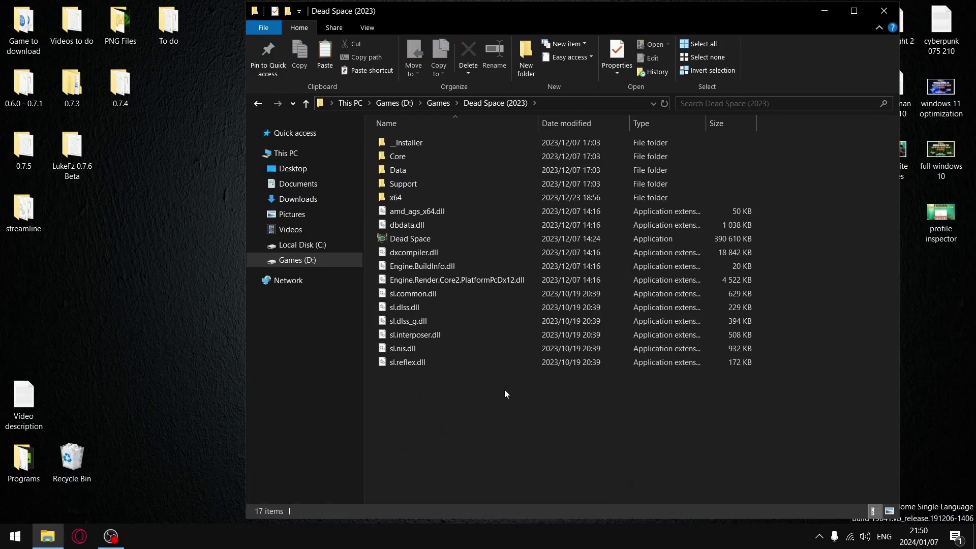
# - Delete the six sl.*.dll files (sl.common, sl.dlss, sl.dlss_g, sl.interposer, sl.nis, sl.reflex)
pyautogui.moveTo(504, 389); pyautogui.dragTo(396, 296)
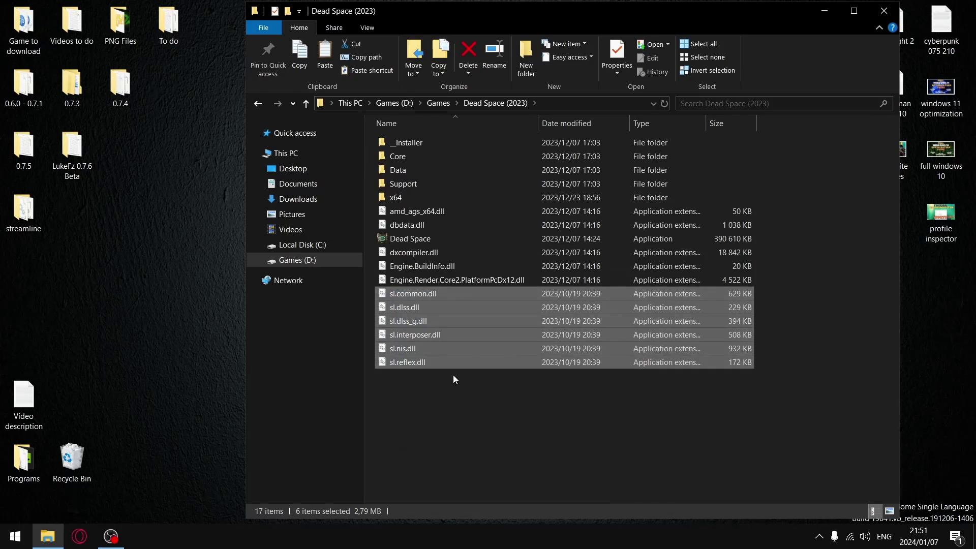
pyautogui.rightClick(406, 359)
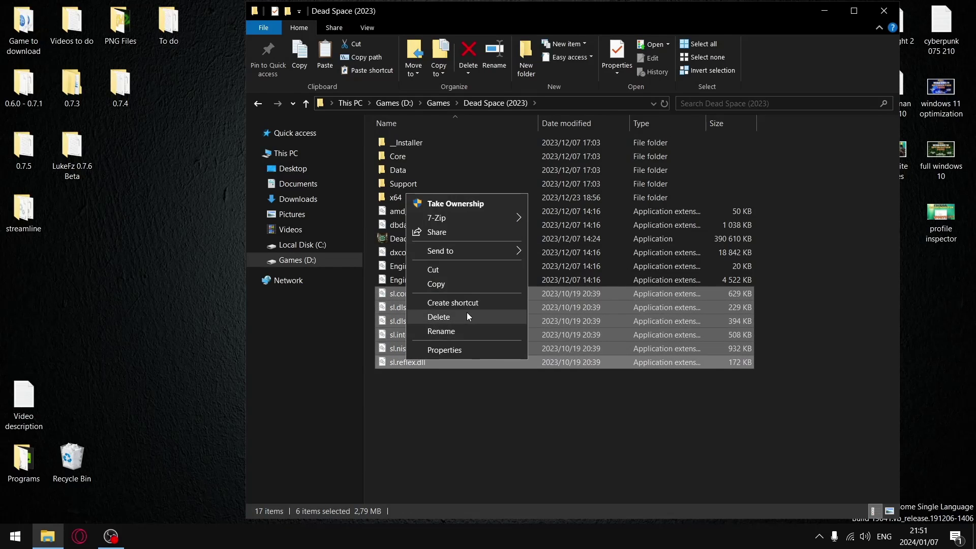
pyautogui.click(466, 315)
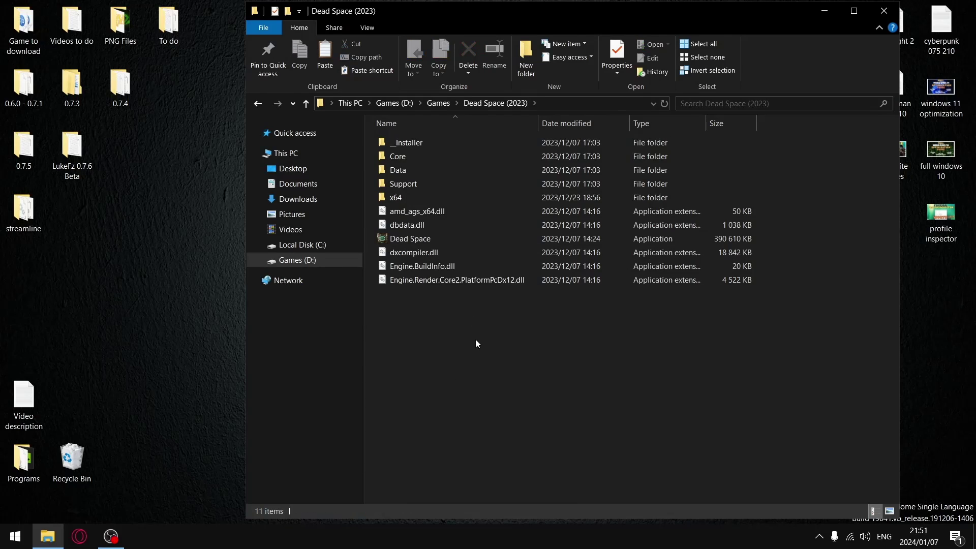
# - Copy FSR2FSR3.asi, winmm.dll and winmm from the 0.6.0\FSR2FSR3_210 mod folder
pyautogui.doubleClick(23, 85)
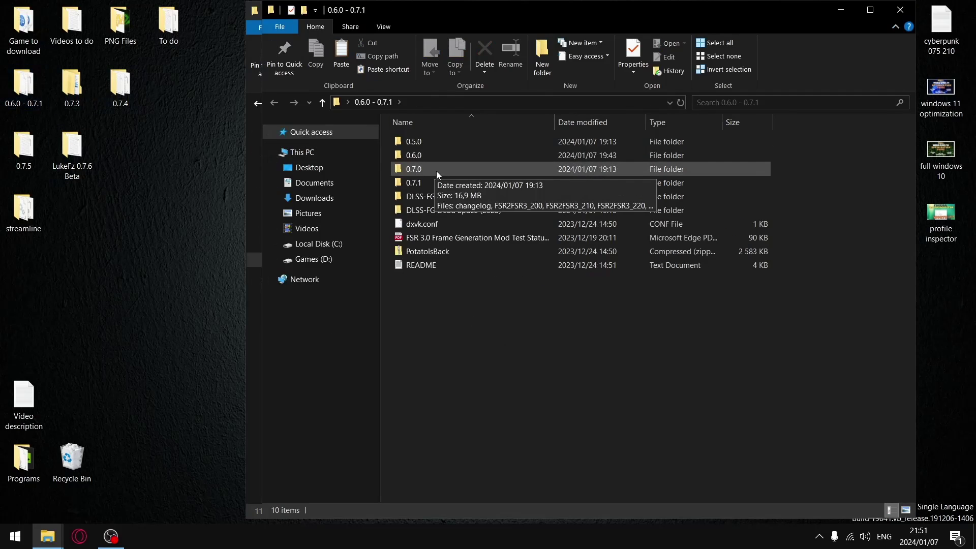
pyautogui.doubleClick(425, 156)
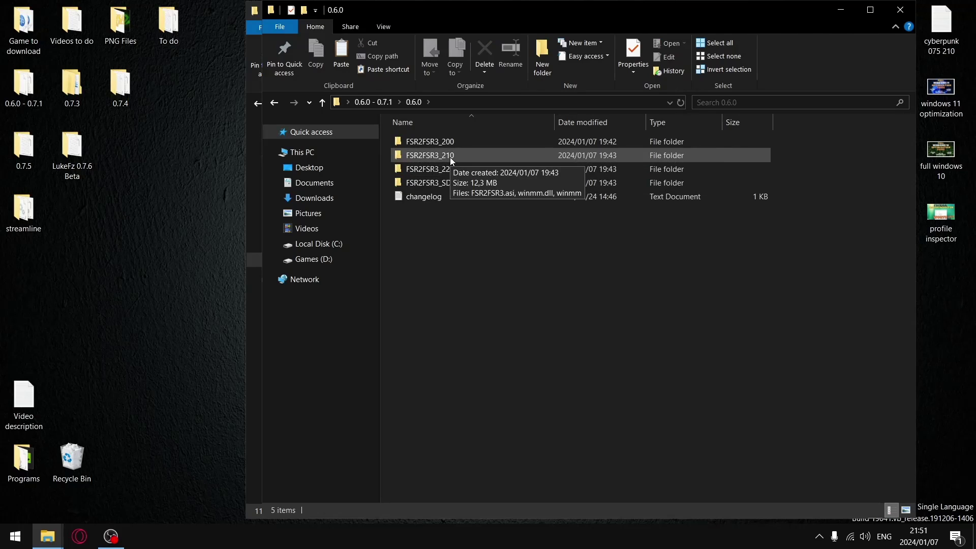
pyautogui.doubleClick(448, 162)
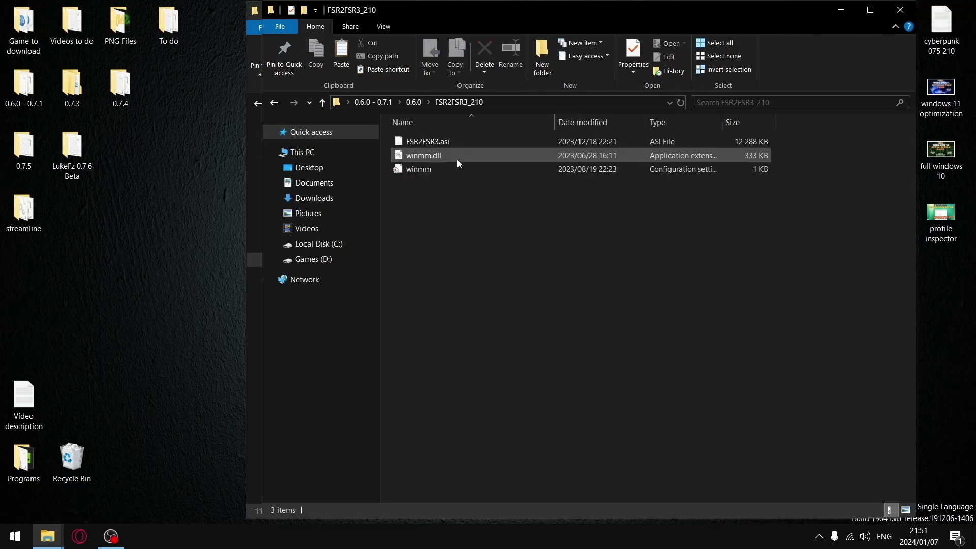
pyautogui.moveTo(562, 223); pyautogui.dragTo(423, 136)
pyautogui.rightClick(425, 142)
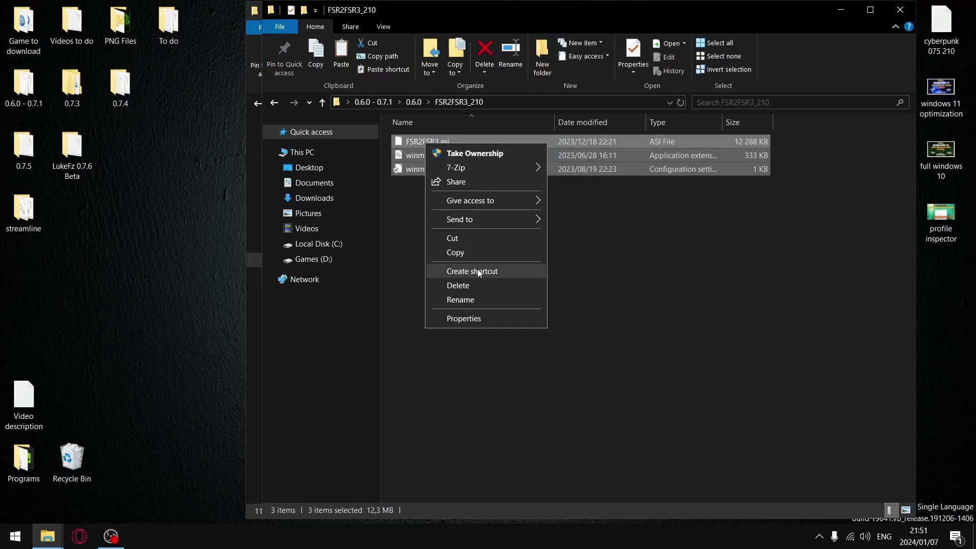
pyautogui.click(474, 251)
# - Paste the three mod files into the Dead Space (2023) folder, making 14 items
pyautogui.click(900, 10)
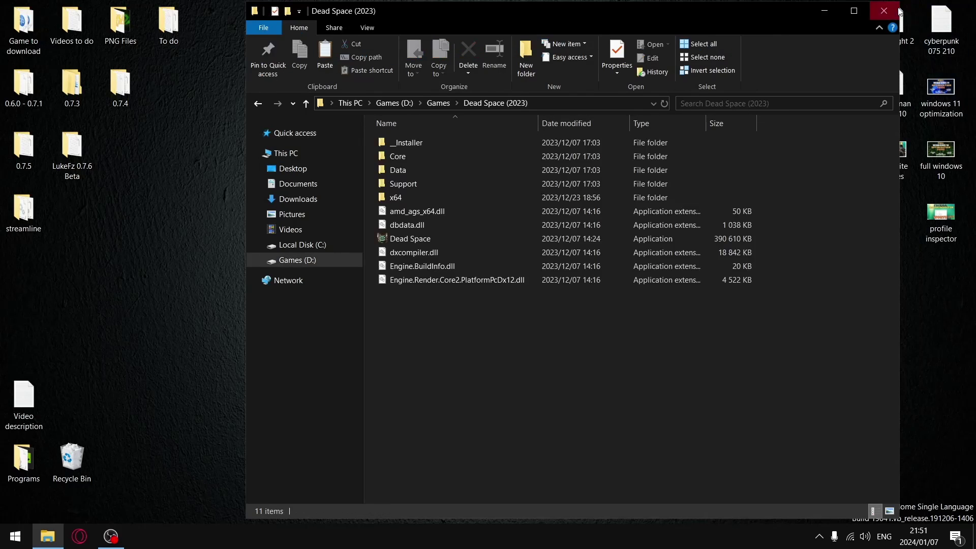
pyautogui.rightClick(405, 346)
pyautogui.click(474, 236)
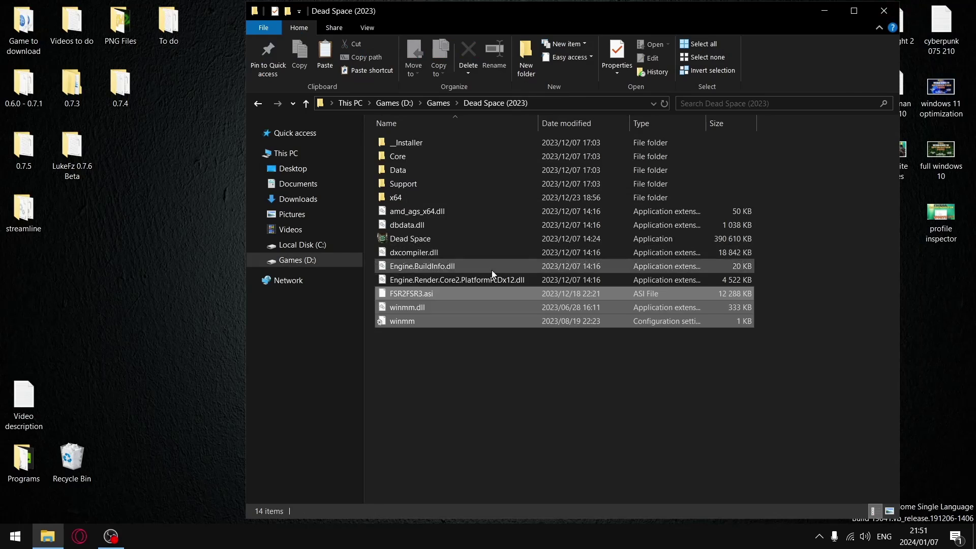
pyautogui.click(490, 399)
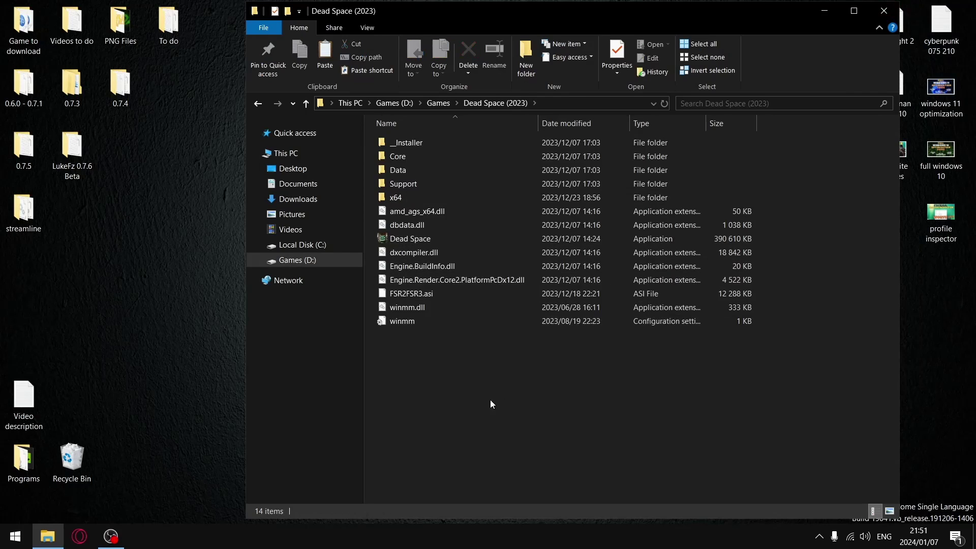
# - Verify C:\Program Files (x86)\Epic Games\Launcher\Portal\Extras\Overlay is empty, then close File Explorer
pyautogui.click(315, 244)
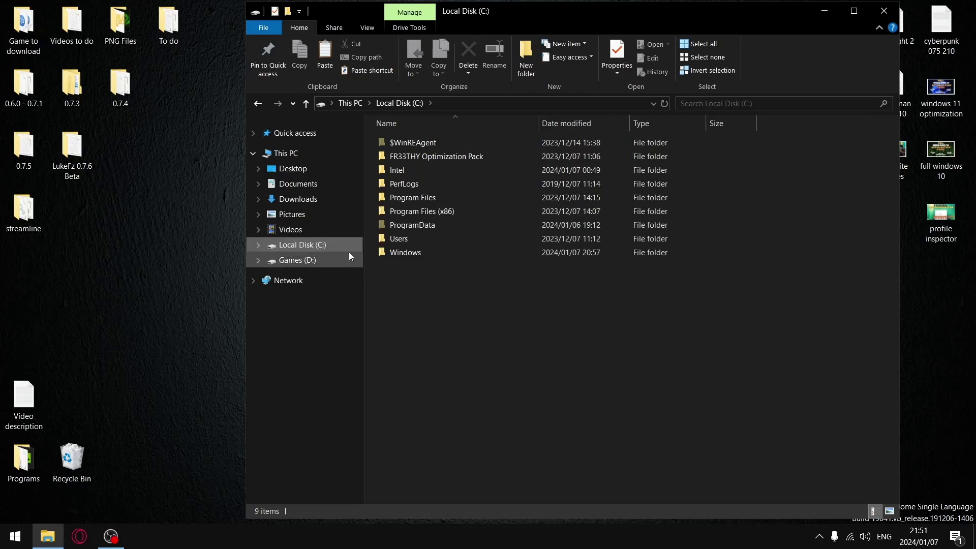
pyautogui.doubleClick(409, 211)
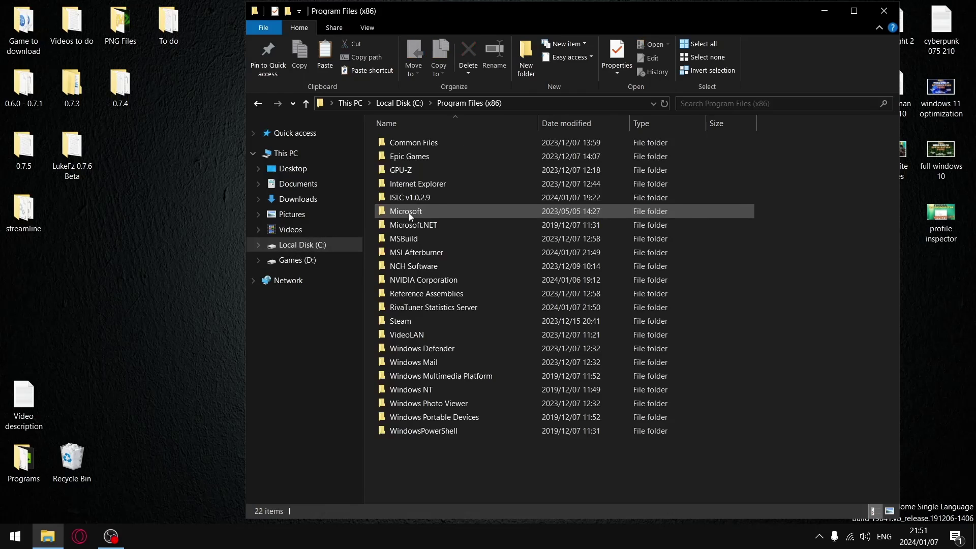
pyautogui.doubleClick(407, 157)
pyautogui.doubleClick(406, 169)
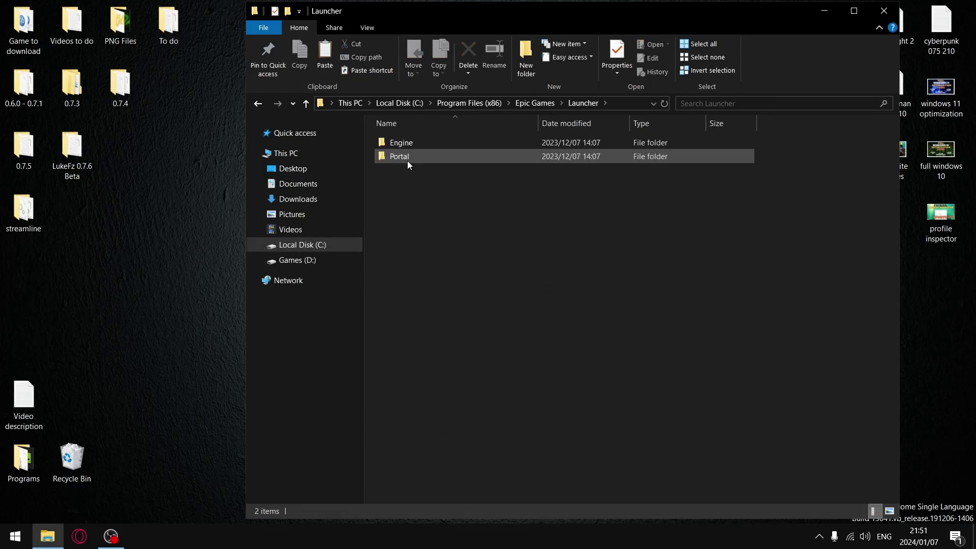
pyautogui.doubleClick(407, 158)
pyautogui.doubleClick(410, 185)
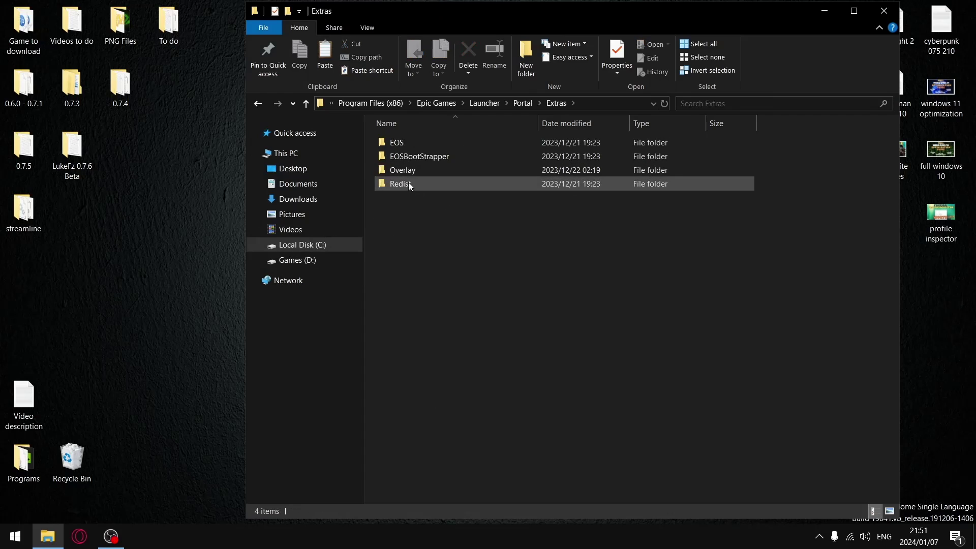
pyautogui.doubleClick(403, 173)
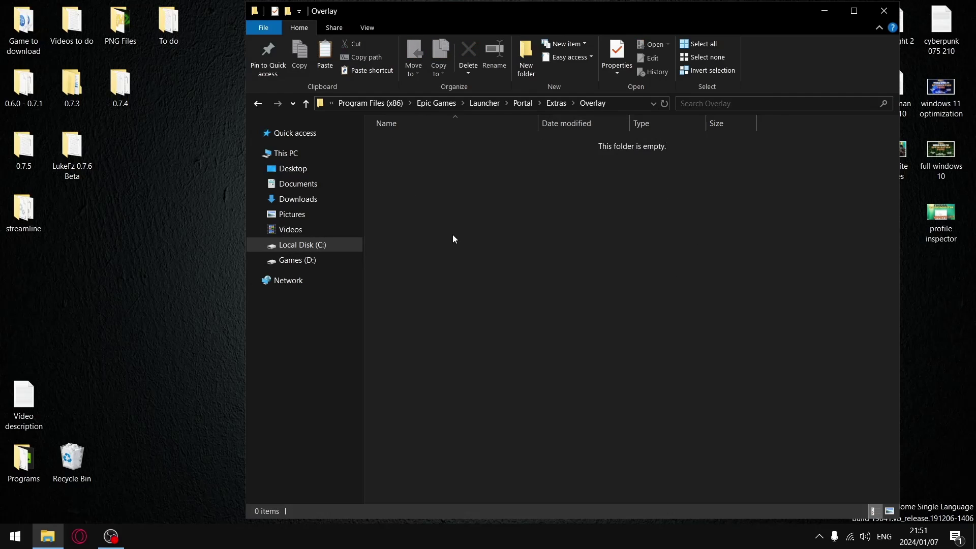
pyautogui.click(884, 10)
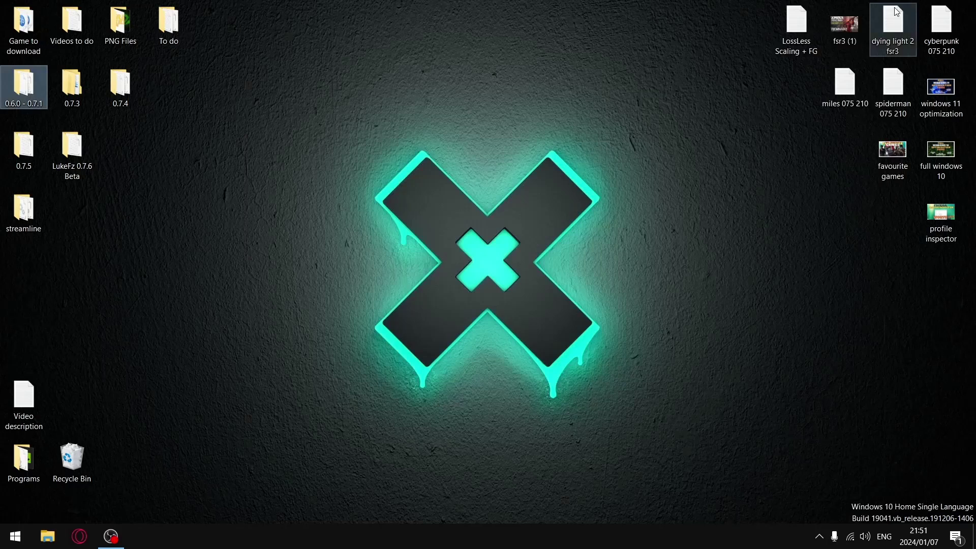
# - Close MSI Afterburner from its hidden tray icon, then bring up the Start menu
pyautogui.click(819, 537)
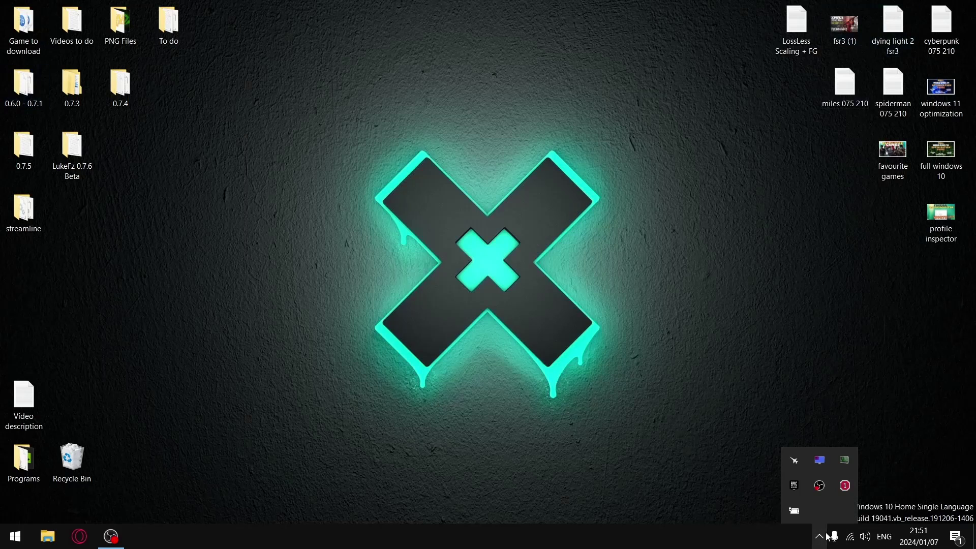
pyautogui.rightClick(795, 462)
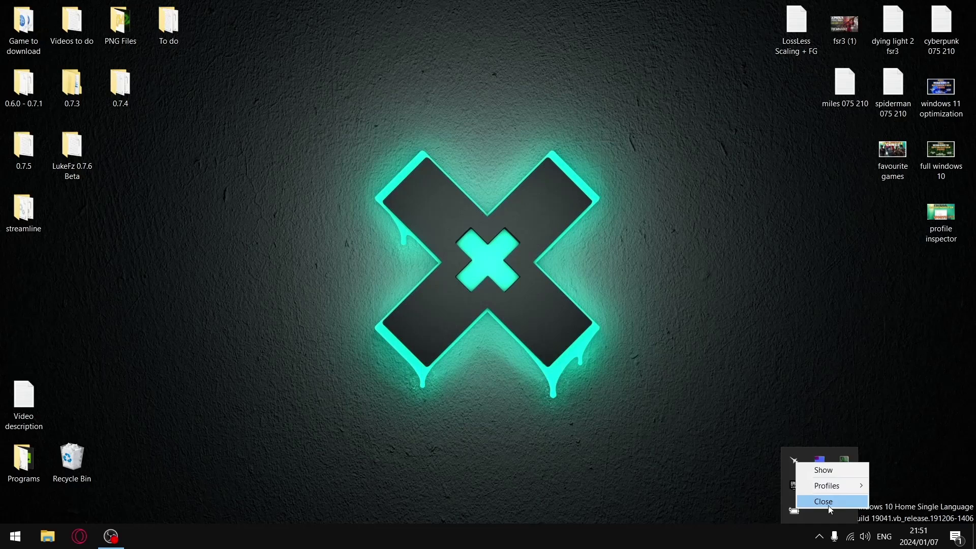
pyautogui.click(828, 505)
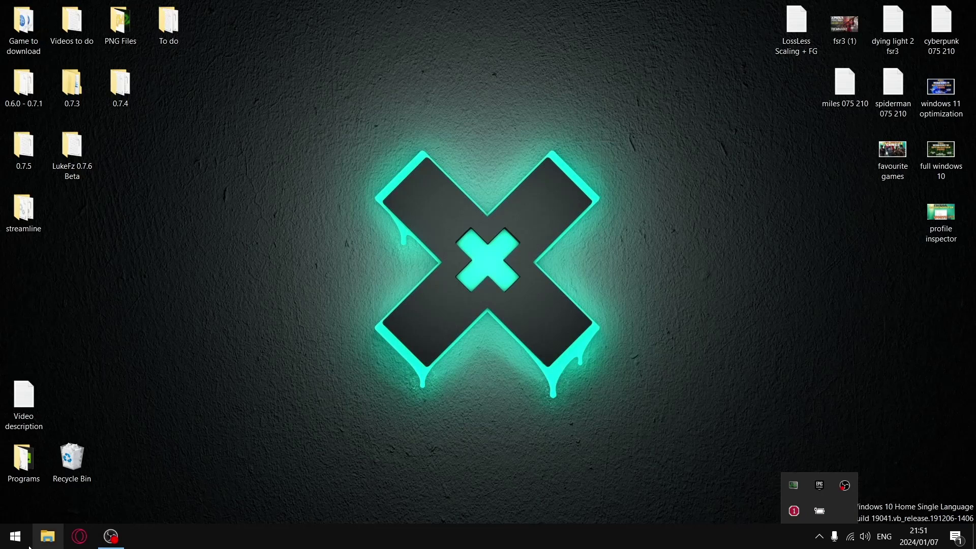
pyautogui.click(15, 536)
# - Start the Epic Games Launcher and run Dead Space from Quick Launch
pyautogui.click(142, 368)
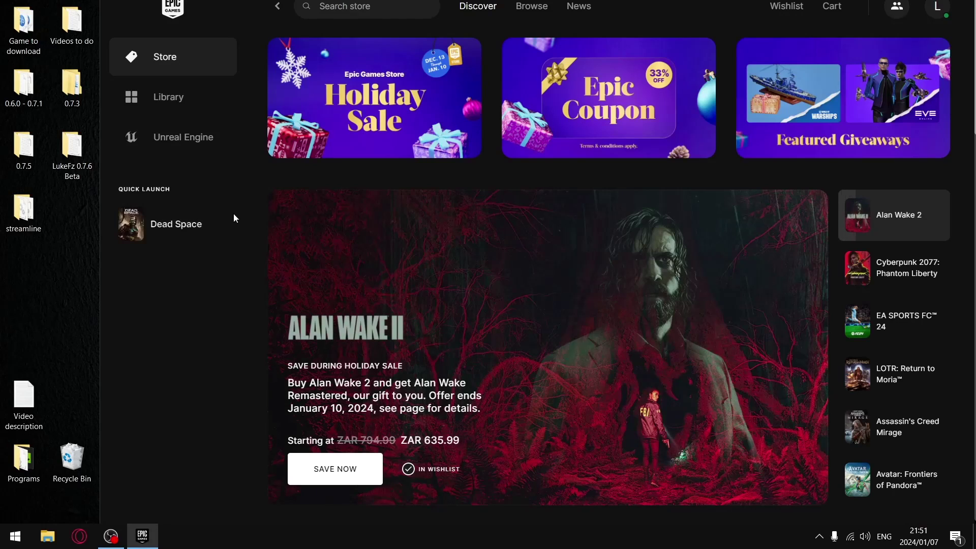
pyautogui.click(193, 232)
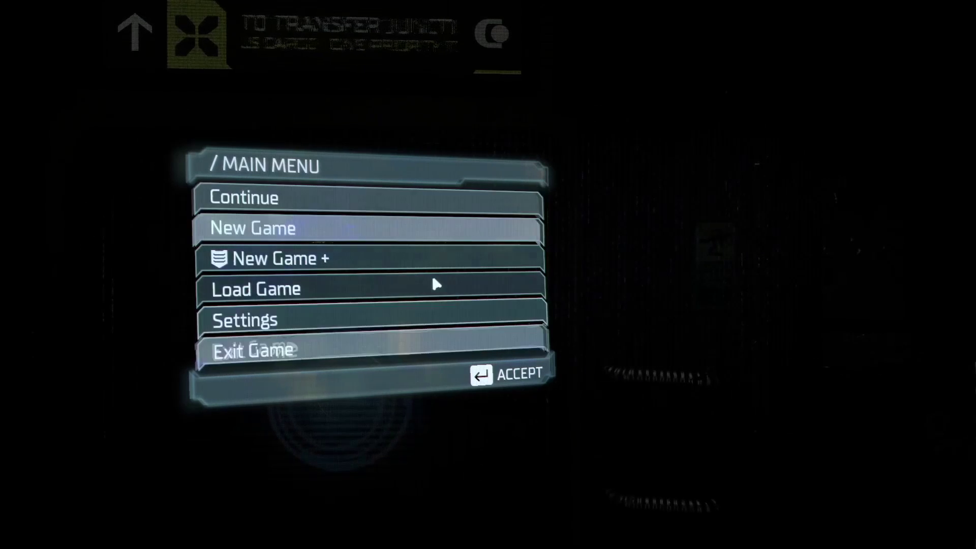
# - Relaunch MSI Afterburner, open its window from the tray, and hide it again
pyautogui.press('super')
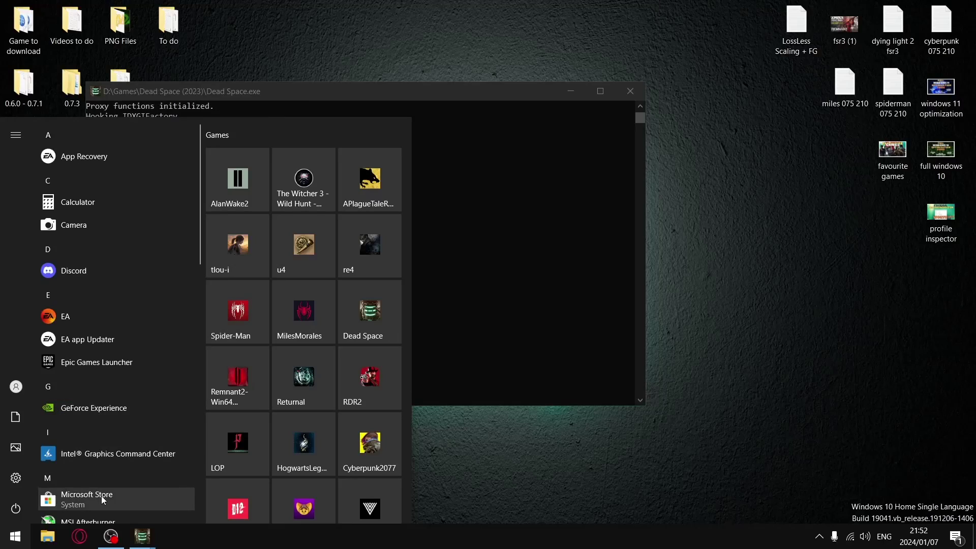
pyautogui.click(105, 519)
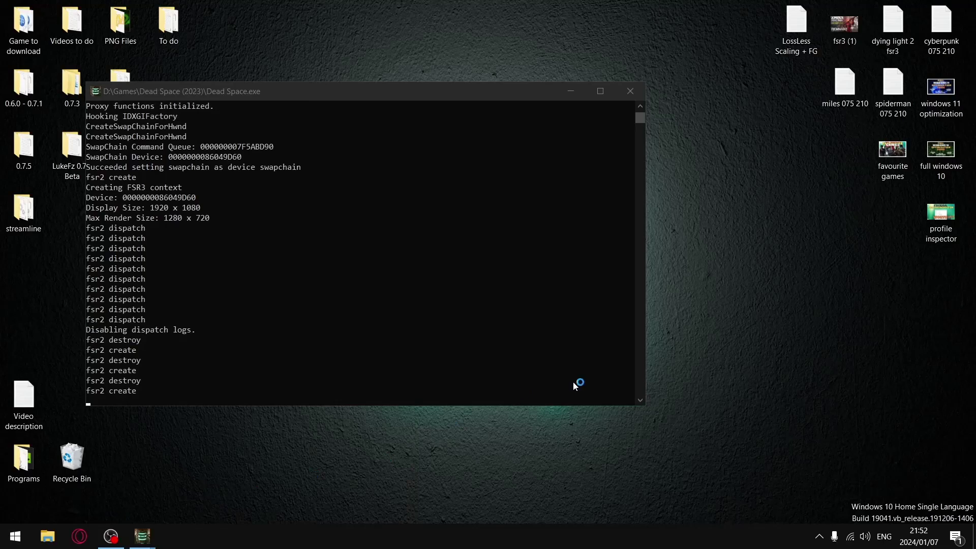
pyautogui.click(819, 537)
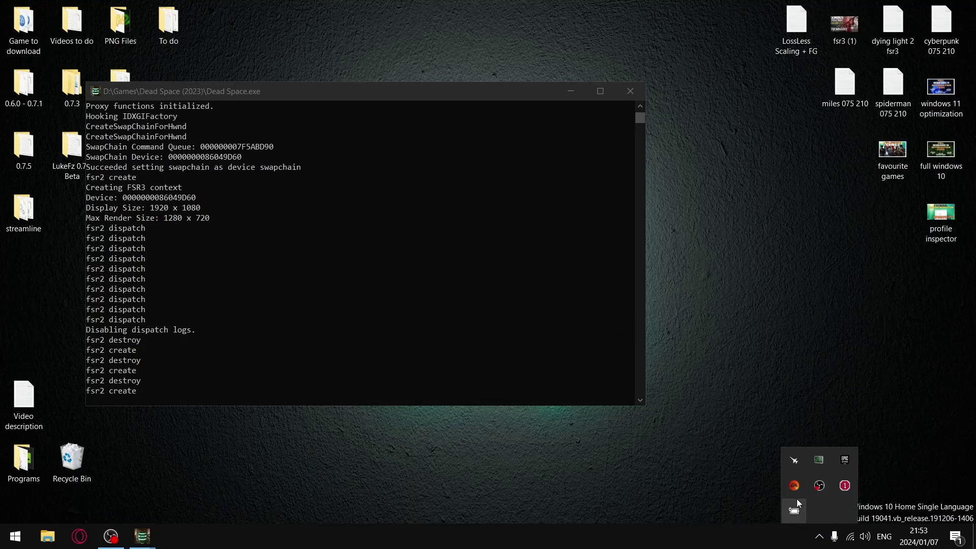
pyautogui.click(801, 462)
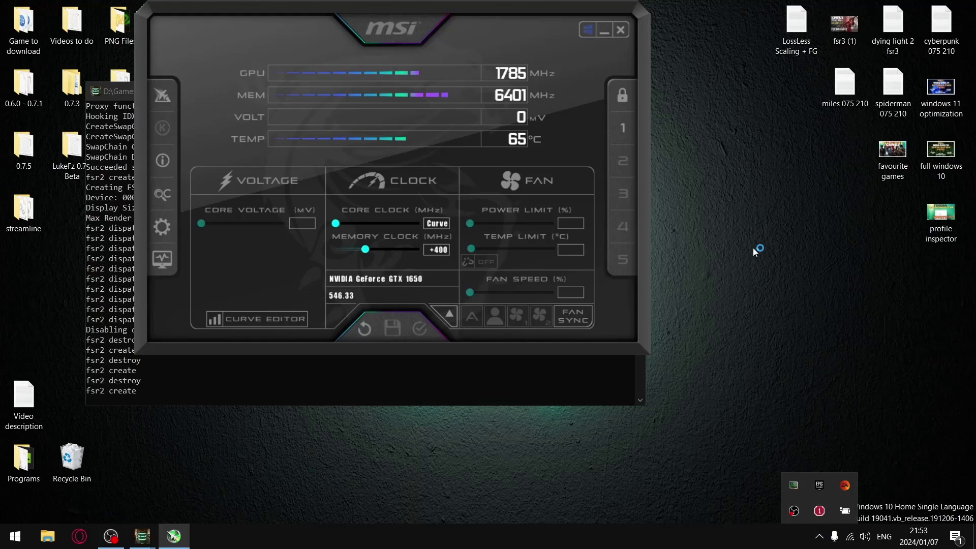
pyautogui.click(602, 35)
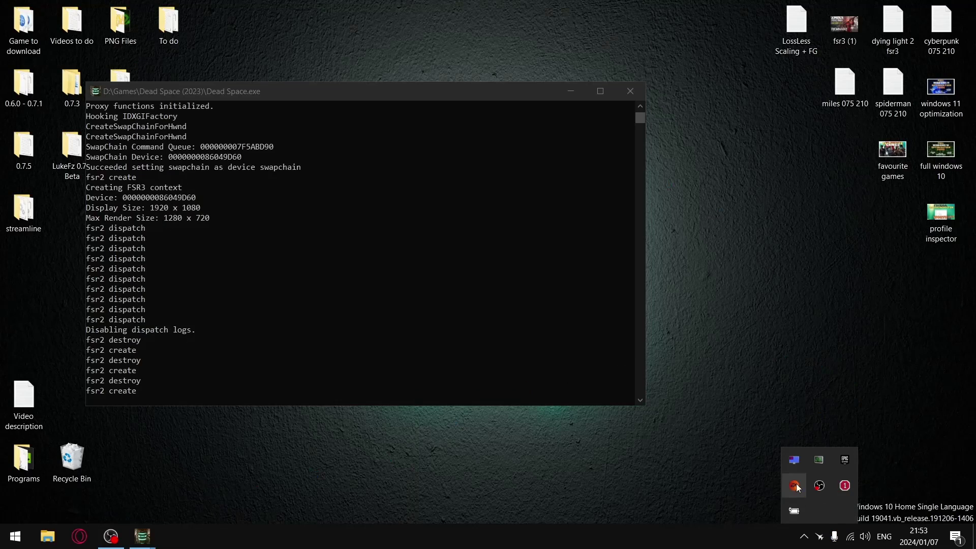
pyautogui.click(823, 535)
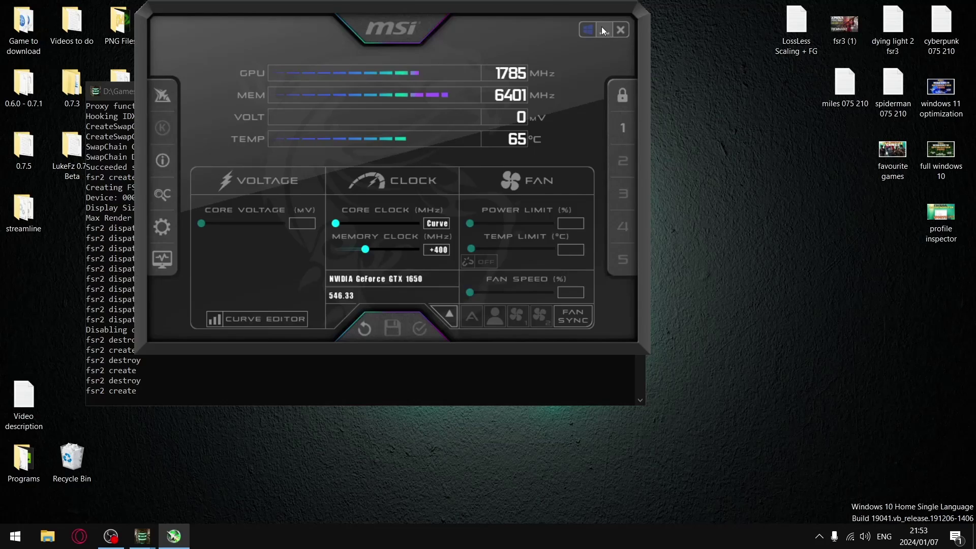
pyautogui.click(604, 30)
# - Open and hide RivaTuner Statistics Server, returning to Dead Space's main menu with the overlay
pyautogui.click(818, 535)
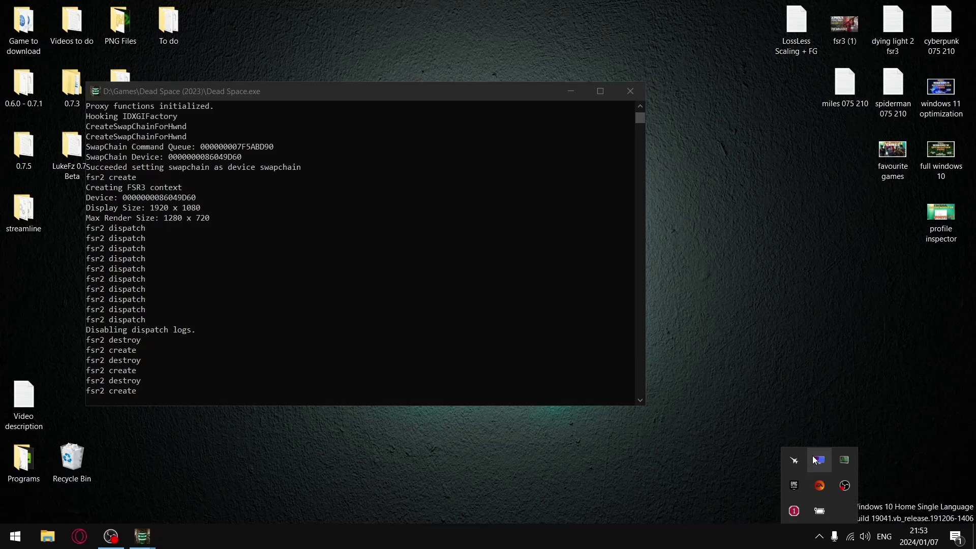
pyautogui.click(818, 485)
pyautogui.click(603, 11)
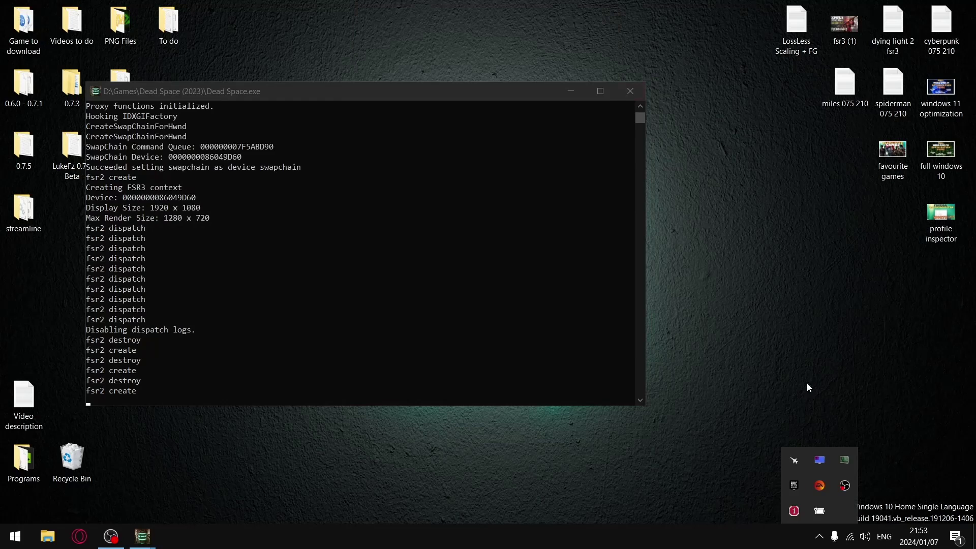
pyautogui.click(819, 485)
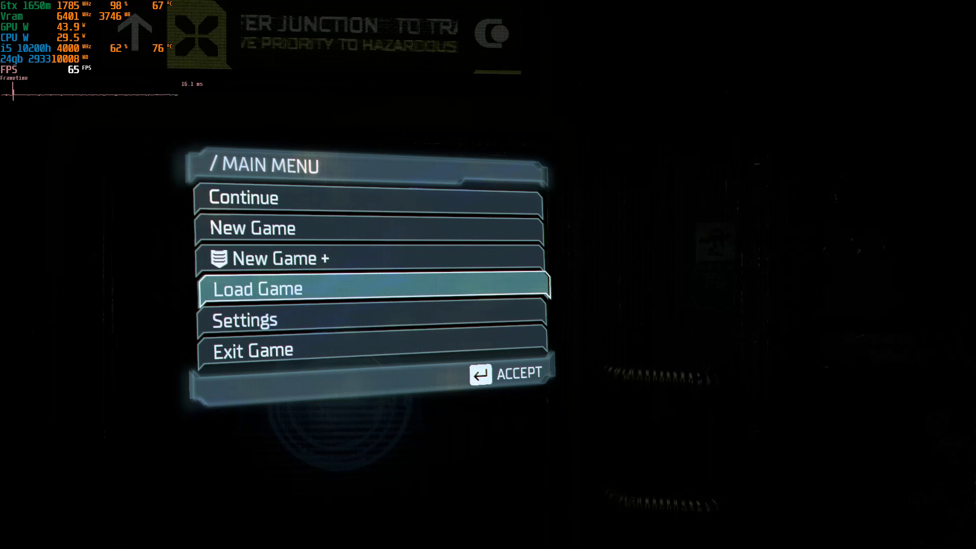
# - Go to Settings > Display and Graphics in Dead Space's main menu
pyautogui.press('Down')
pyautogui.press('Up')
pyautogui.press('Up')
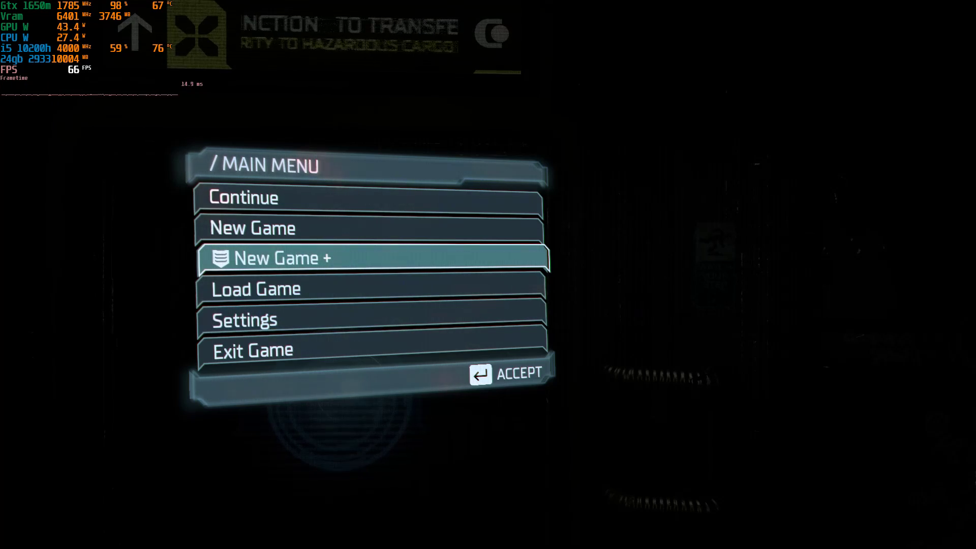
pyautogui.press('Down')
pyautogui.press('Down')
pyautogui.press('Return')
pyautogui.press('Down')
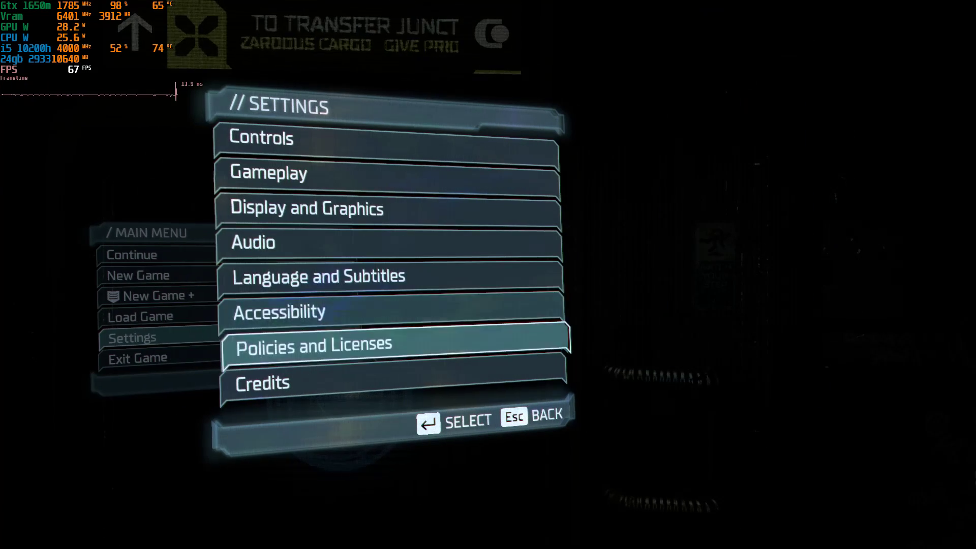
pyautogui.press('Up')
pyautogui.press('Return')
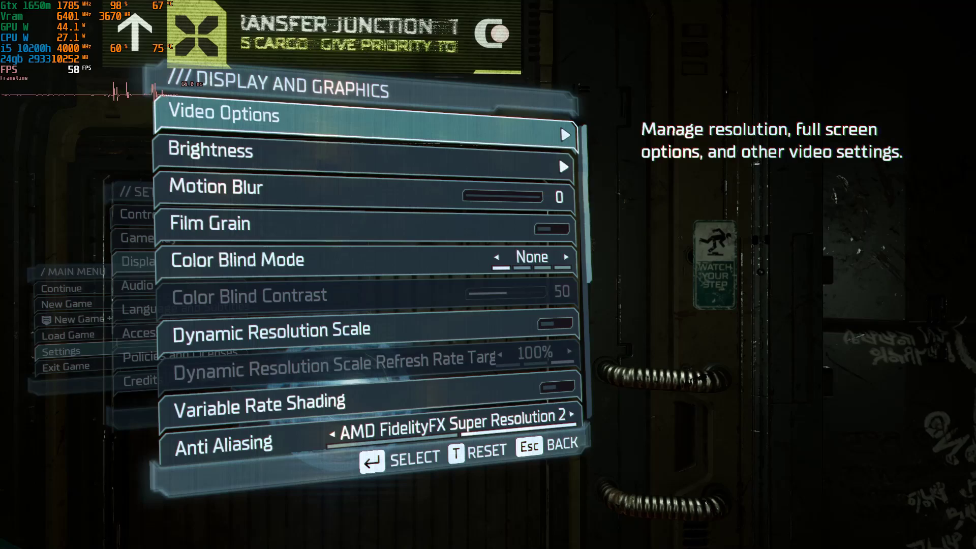
# - Check Anti Aliasing is FSR 2, FSR 2 Mode is Quality, and Graphics Quality is Ultra
pyautogui.press('Down')
pyautogui.press('Down')
pyautogui.press('Down')
pyautogui.press('Down')
pyautogui.press('Down')
pyautogui.press('Down')
pyautogui.press('Down')
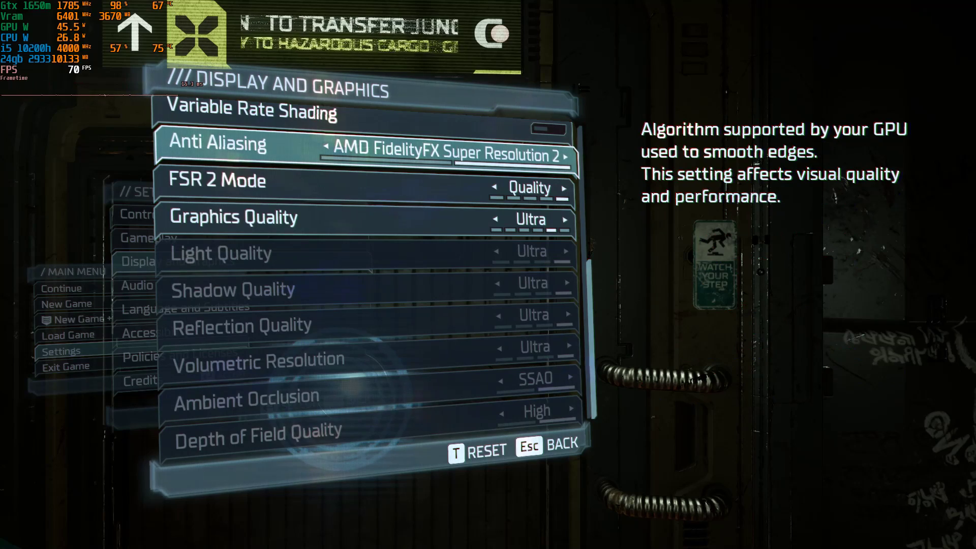
pyautogui.press('Down')
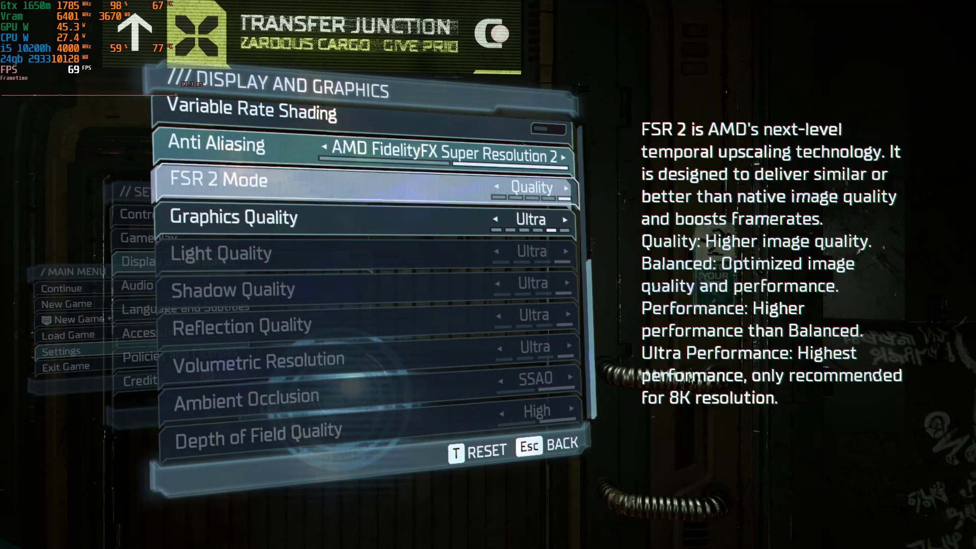
pyautogui.press('Down')
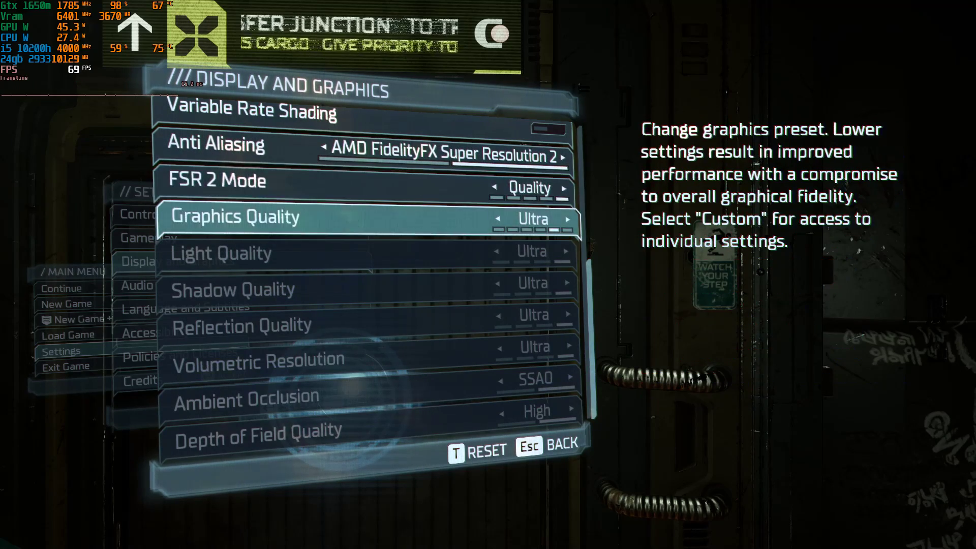
pyautogui.press('Up')
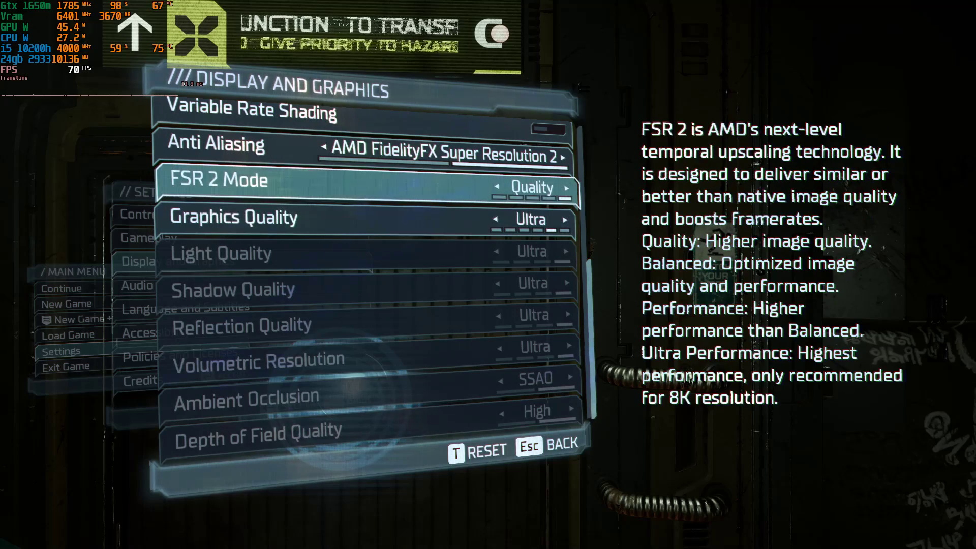
pyautogui.press('Up')
pyautogui.press('Down')
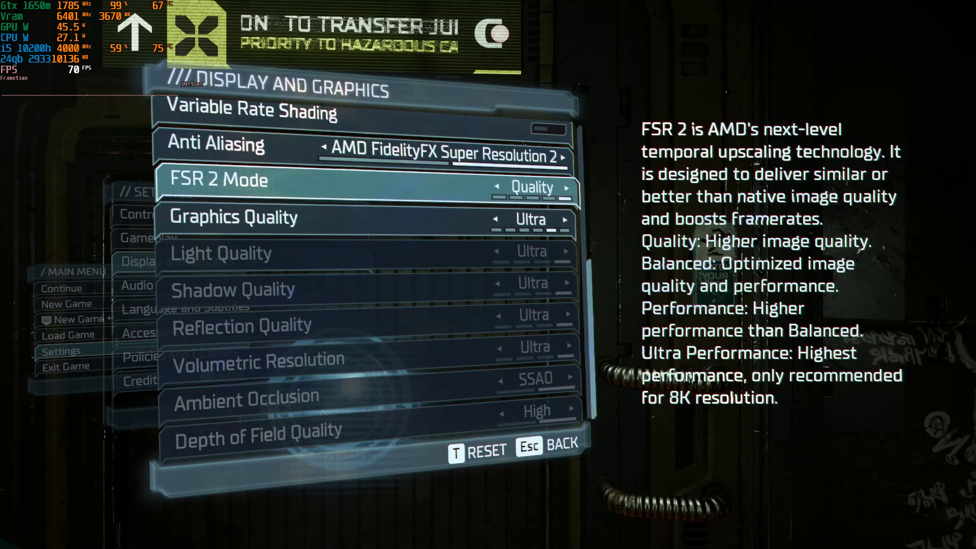
pyautogui.press('Up')
pyautogui.press('Down')
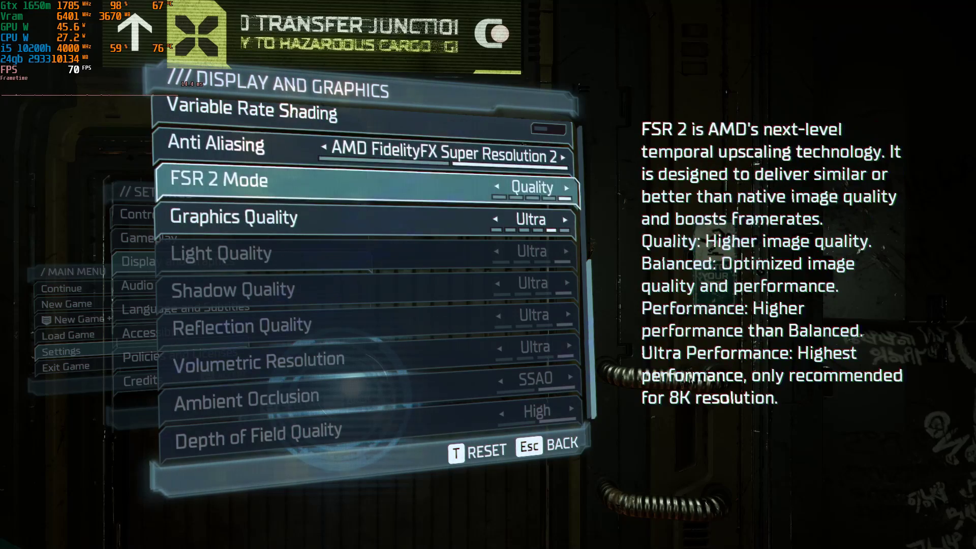
pyautogui.press('Down')
# - Back out of the settings to Dead Space's main menu
pyautogui.press('Escape')
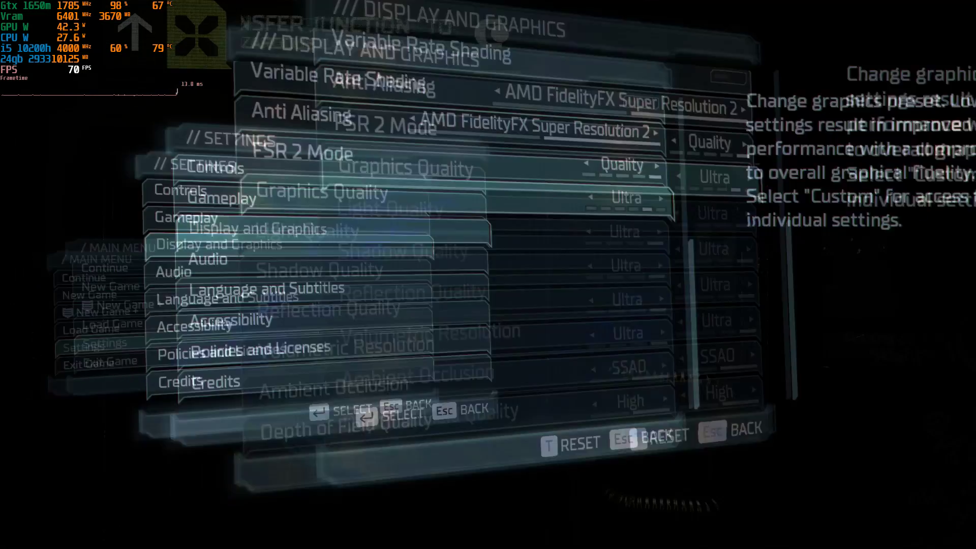
pyautogui.press('Down')
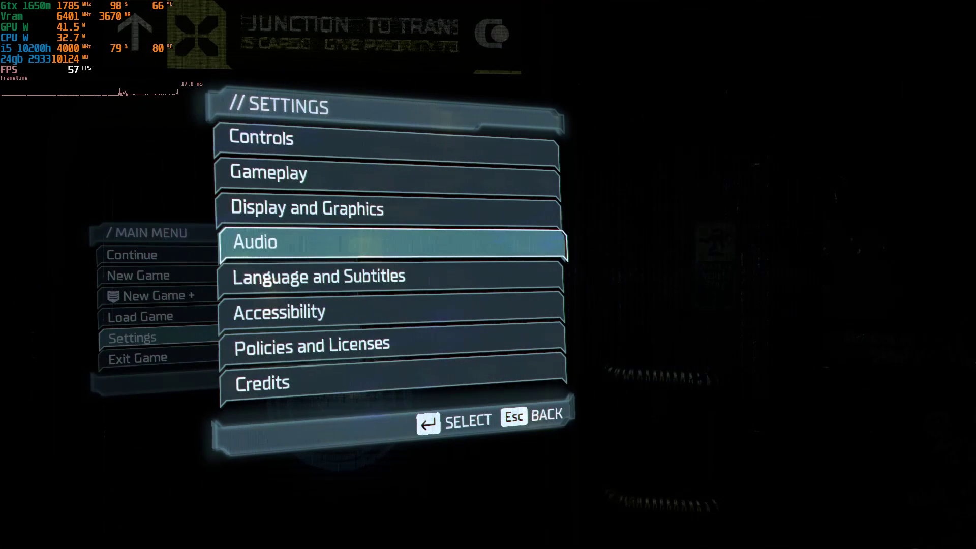
pyautogui.press('Down')
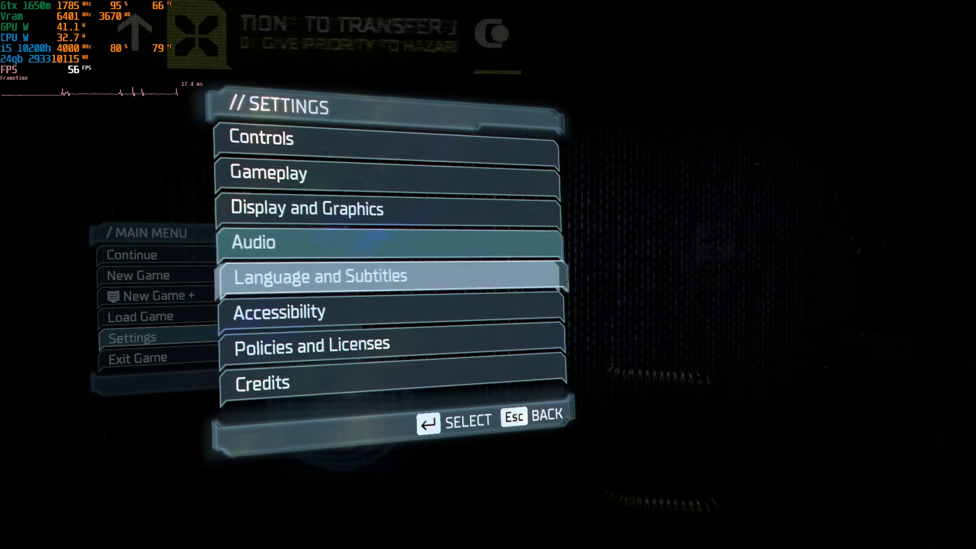
pyautogui.press('Escape')
# - Load the Chapter 04: Obliteration Imminent save from 7/25/2023 via Load Game
pyautogui.press('Down')
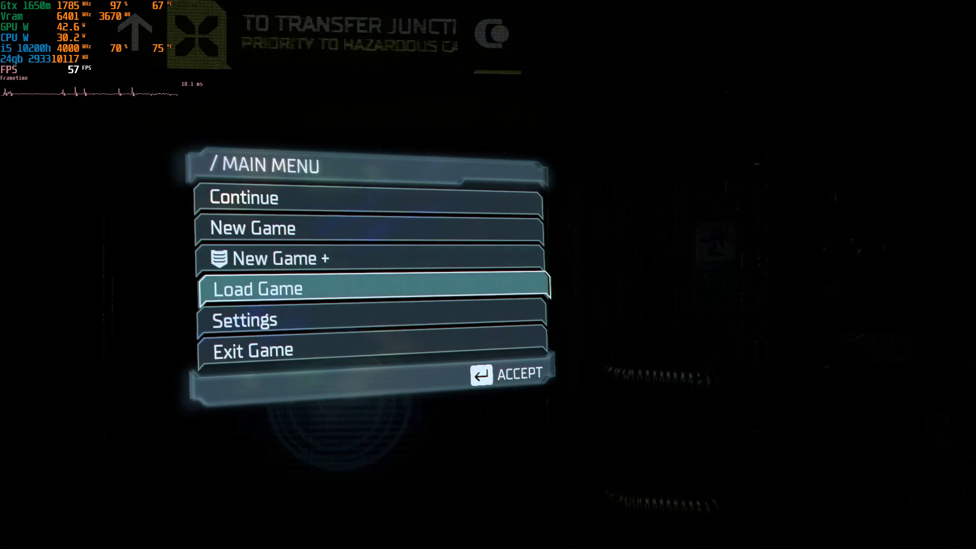
pyautogui.press('Return')
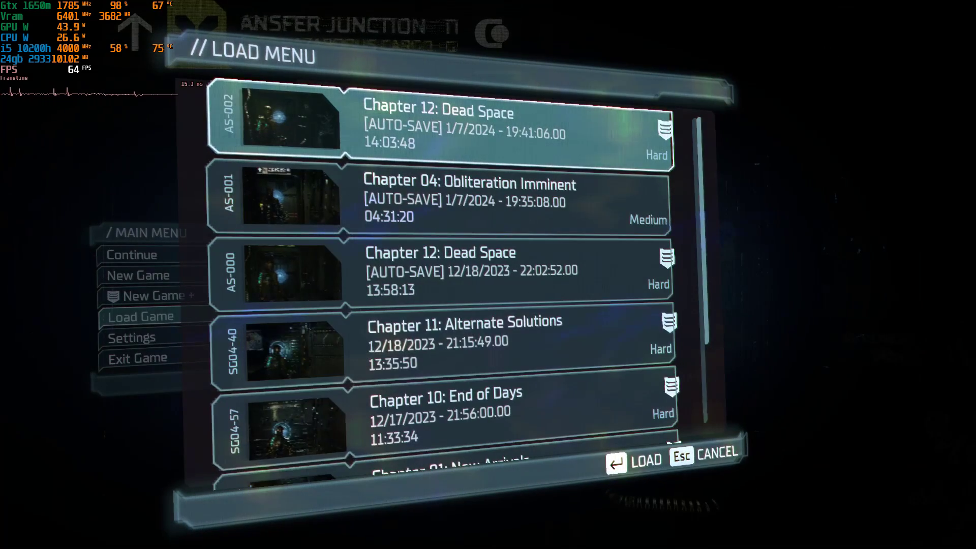
pyautogui.press('Down')
pyautogui.press('Down')
pyautogui.press('Down')
pyautogui.press('Down')
pyautogui.press('Down')
pyautogui.press('Down')
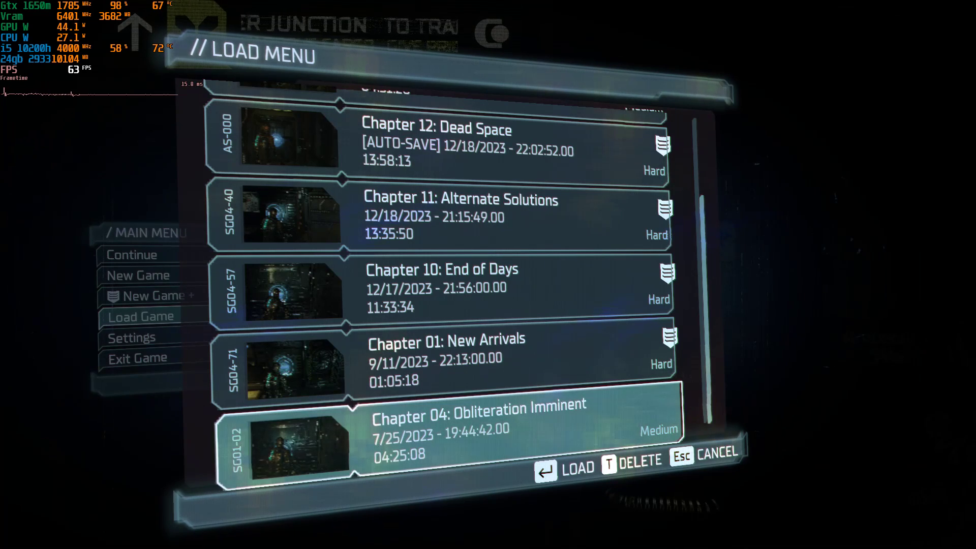
pyautogui.press('Return')
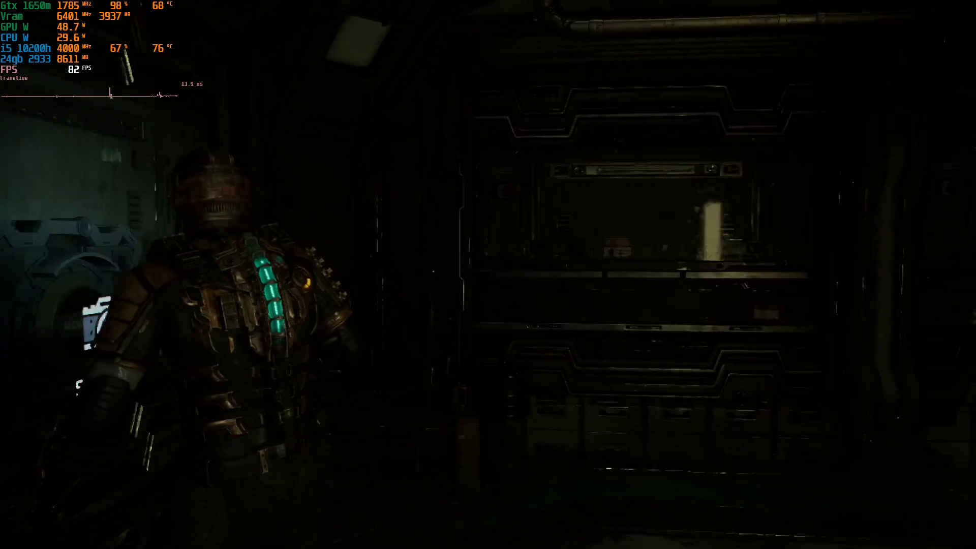
# - Walk Isaac through the dark and lit corridors, past the Save Station and blood pool, to the Main Atrium door
pyautogui.press('w')
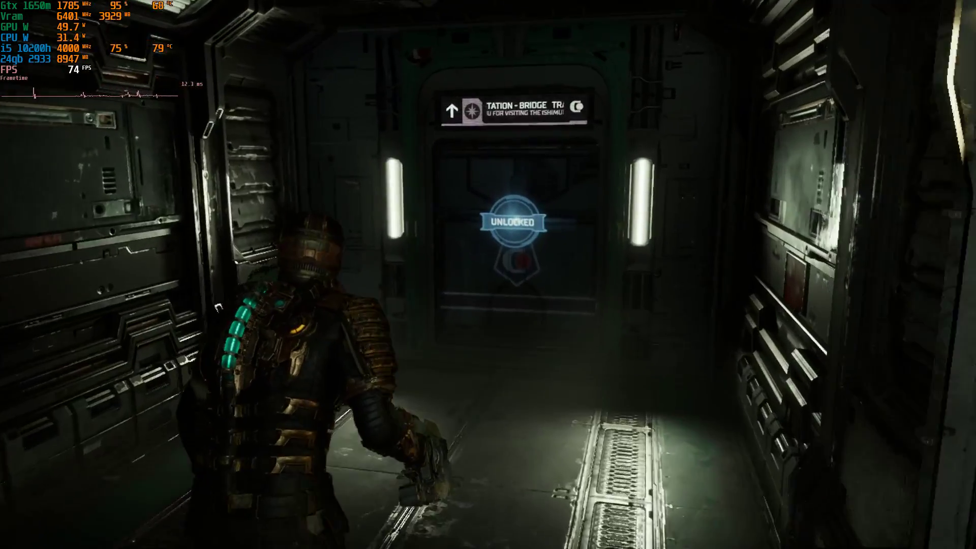
pyautogui.press('w')
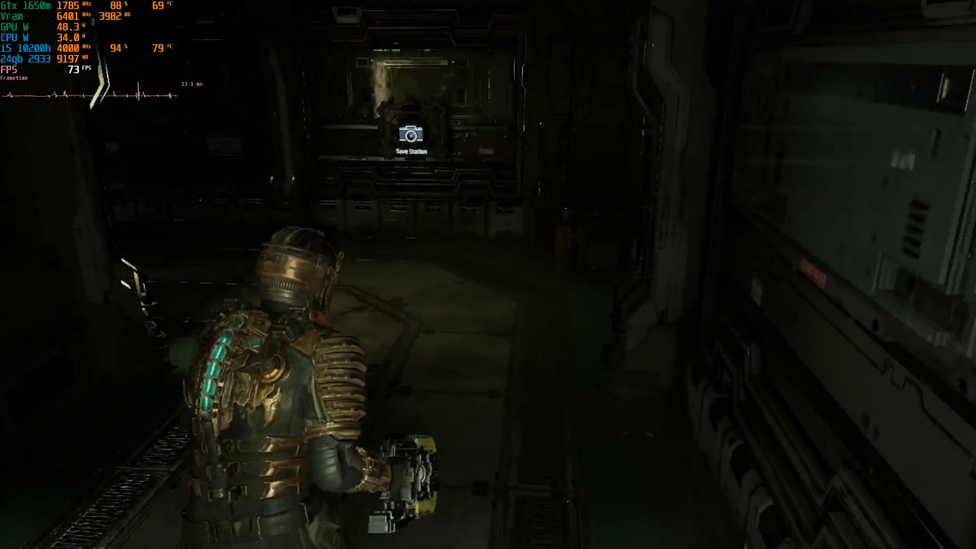
pyautogui.press('w')
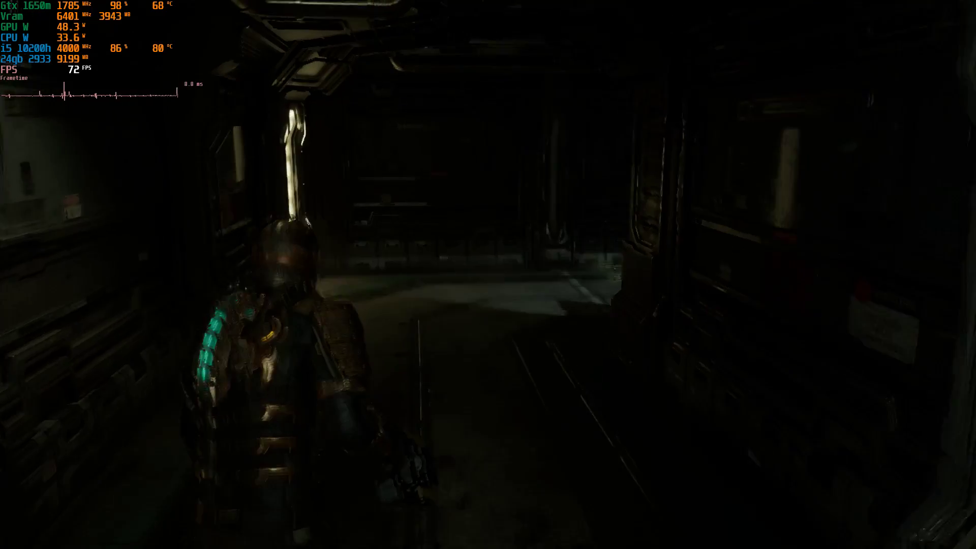
pyautogui.press('w')
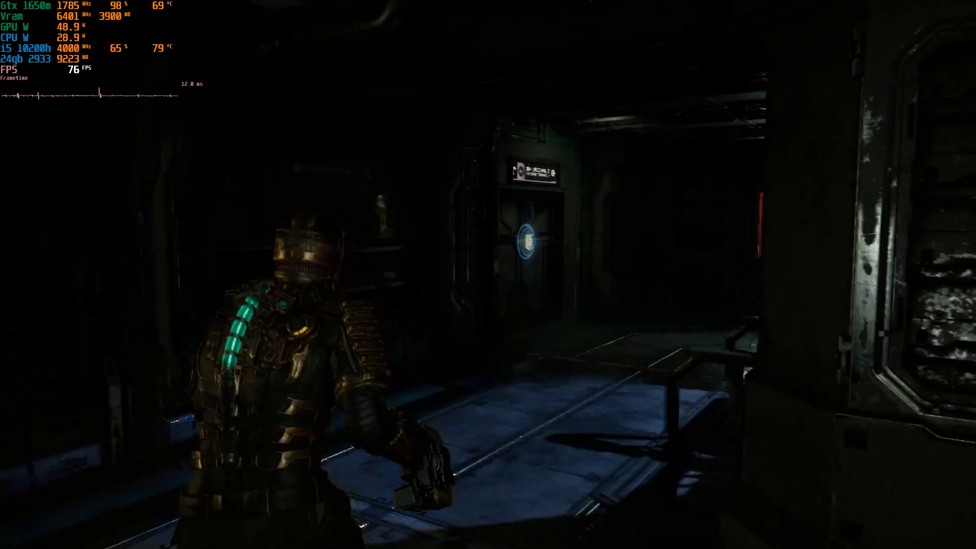
pyautogui.press('w')
pyautogui.press('w')
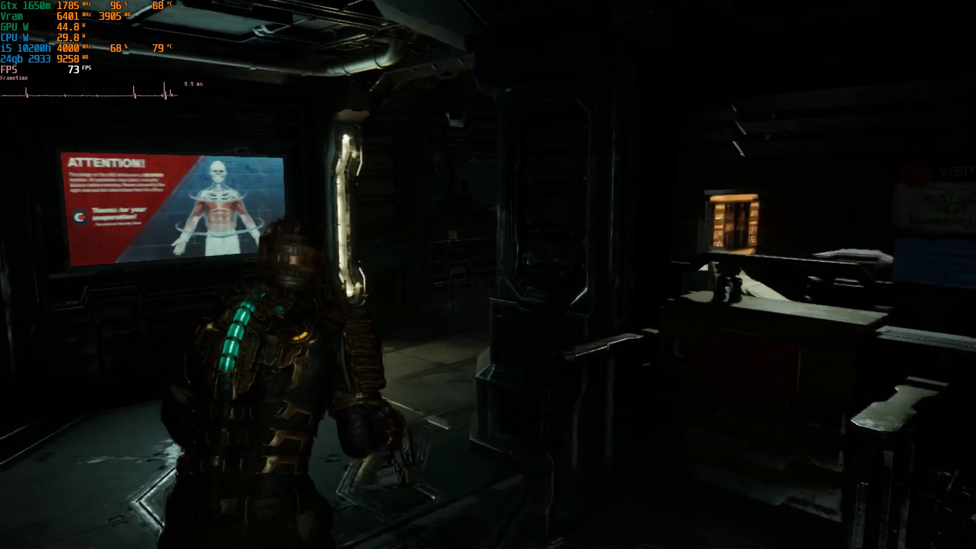
pyautogui.press('w')
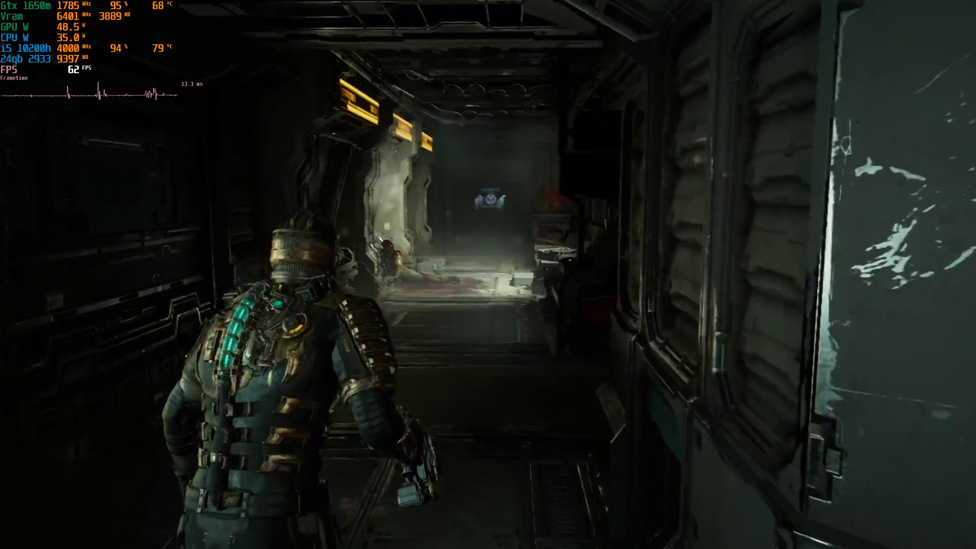
pyautogui.press('w')
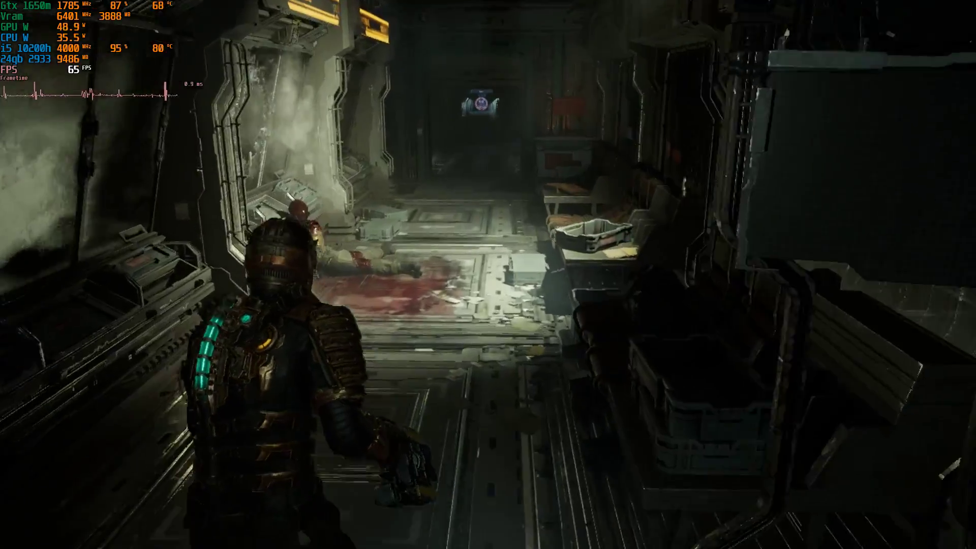
pyautogui.press('w')
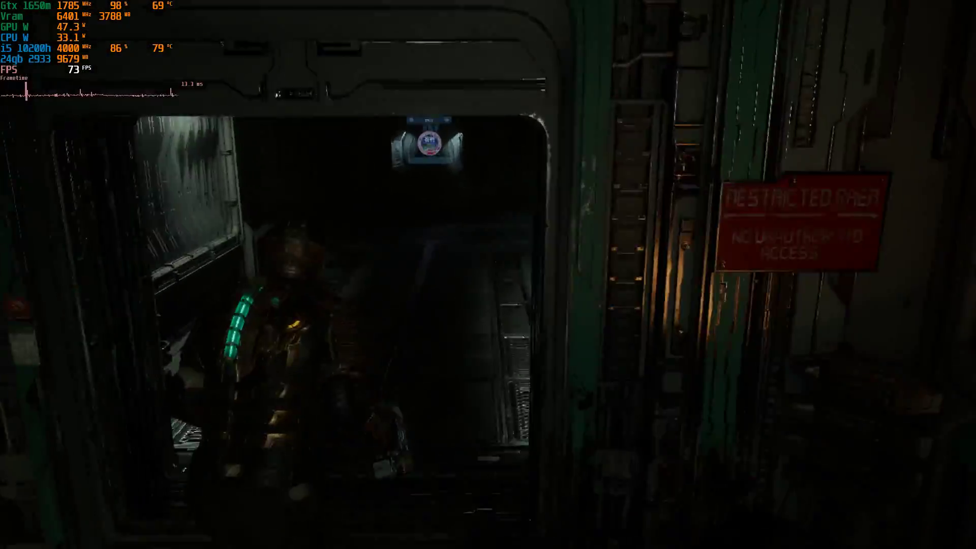
pyautogui.press('w')
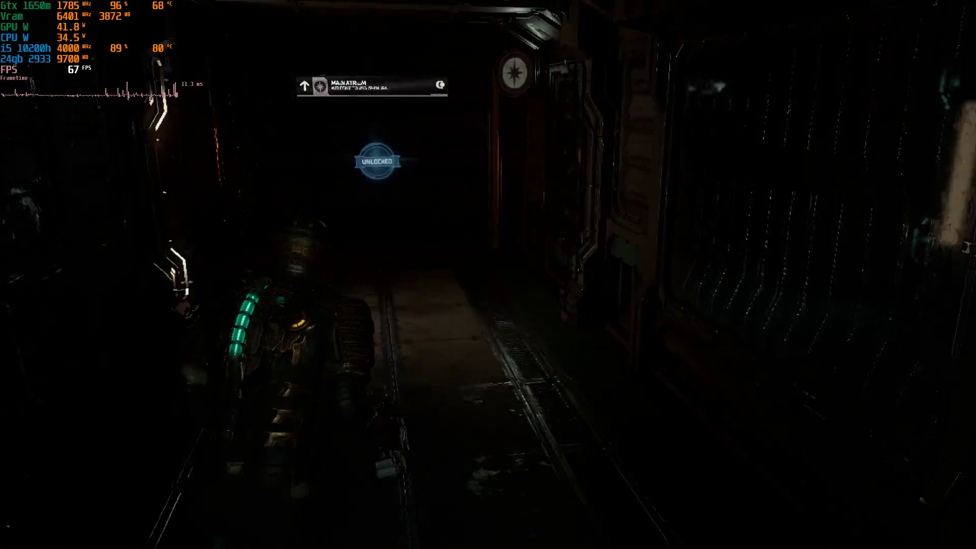
# - Walk Isaac into the Main Atrium, past the holo-display panels, to the Save Station walkway
pyautogui.press('w')
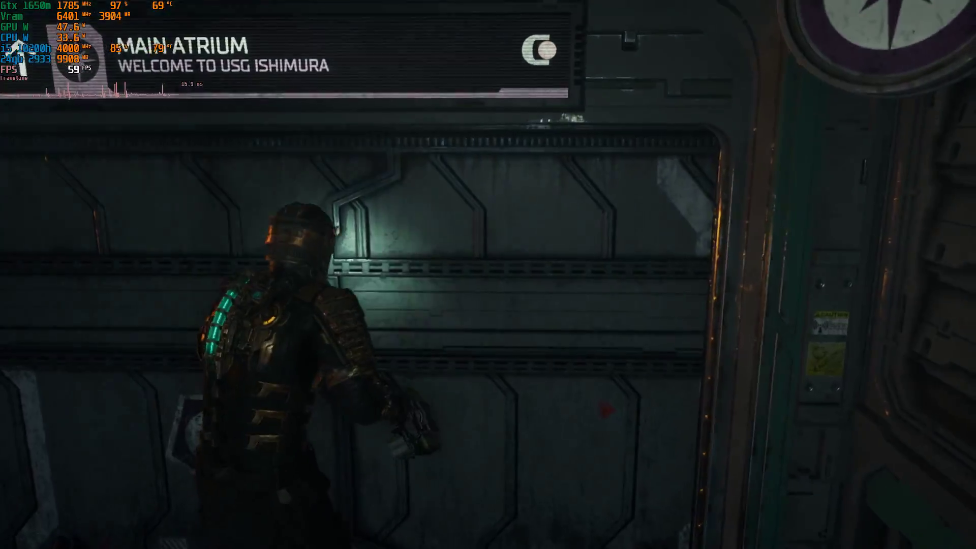
pyautogui.press('w')
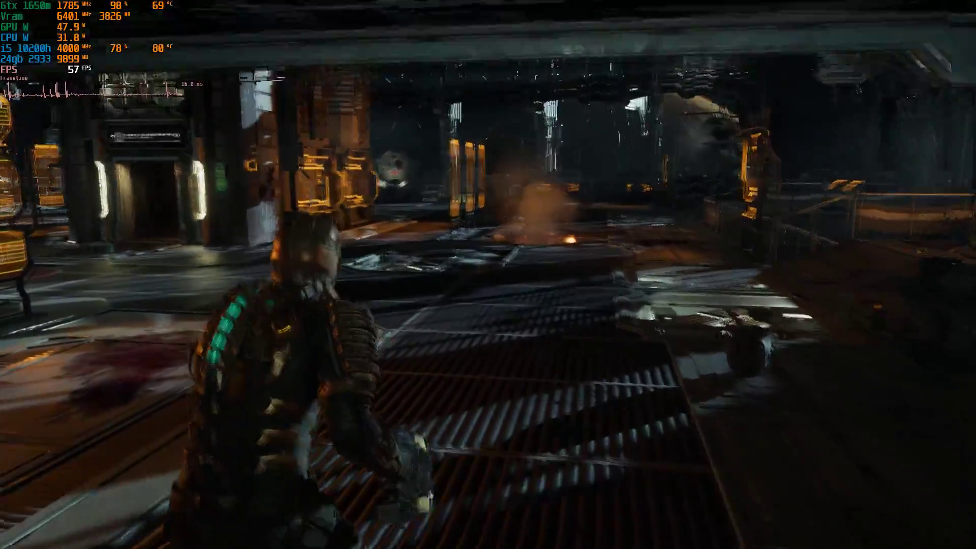
pyautogui.press('w')
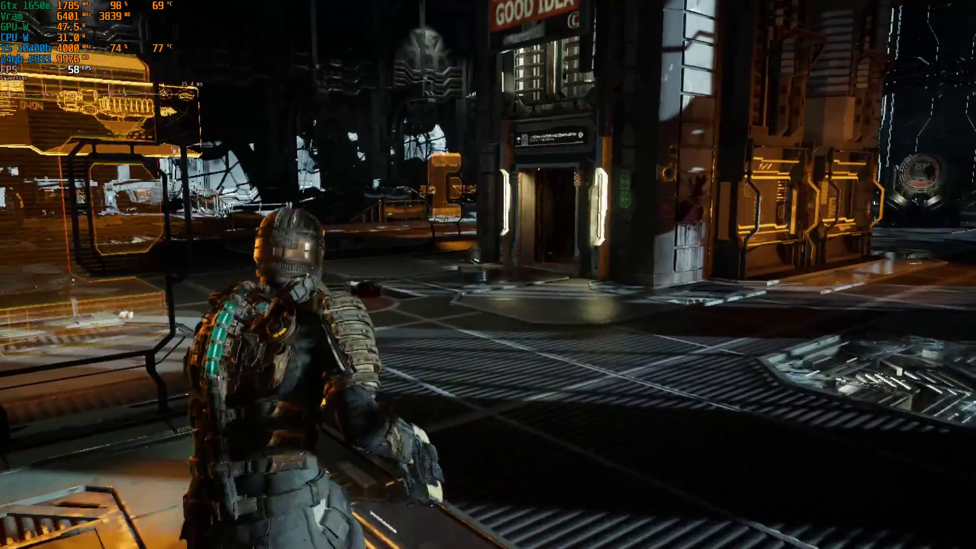
pyautogui.press('w')
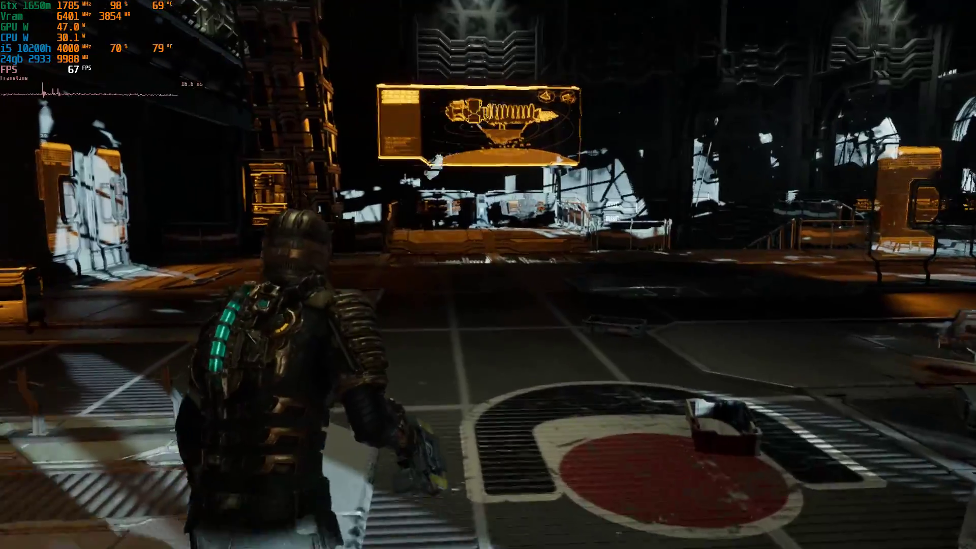
pyautogui.press('w')
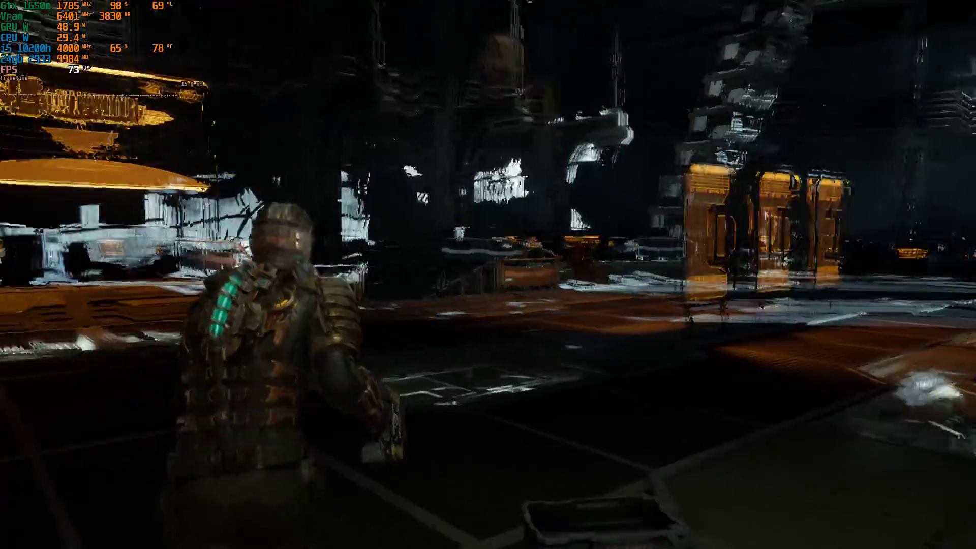
pyautogui.press('w')
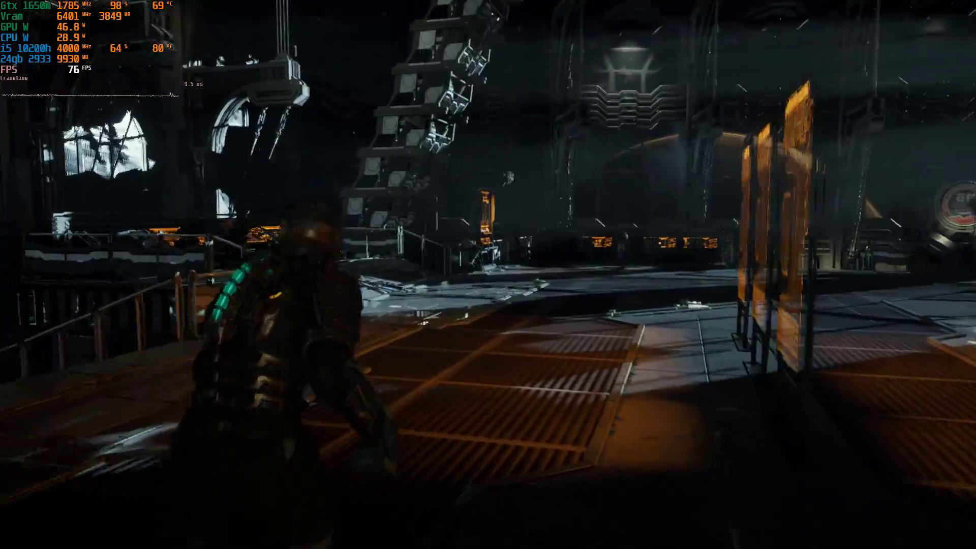
pyautogui.press('w')
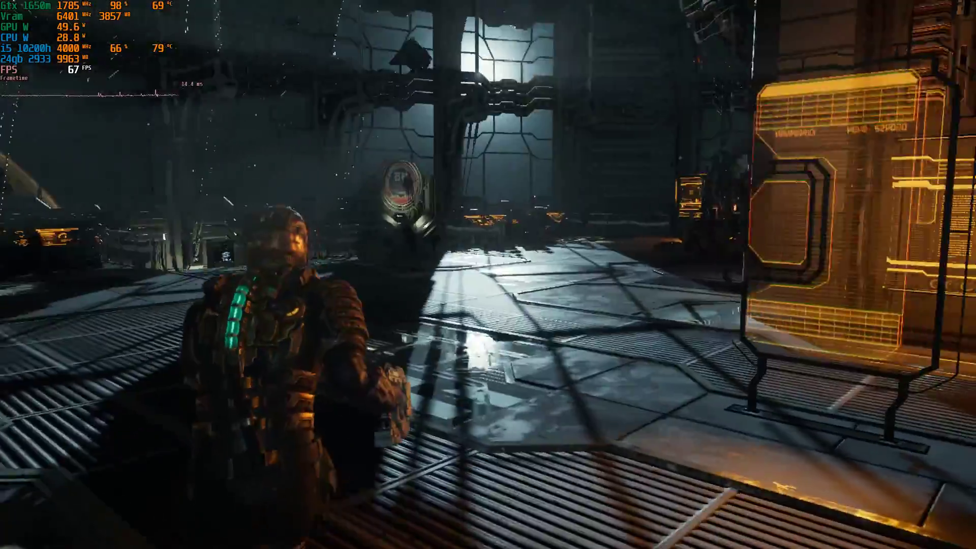
pyautogui.press('w')
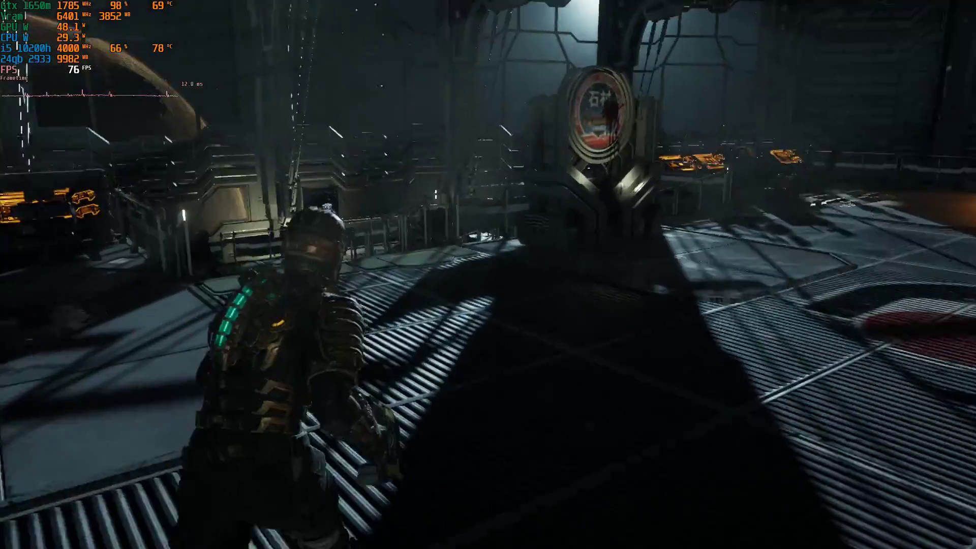
pyautogui.press('w')
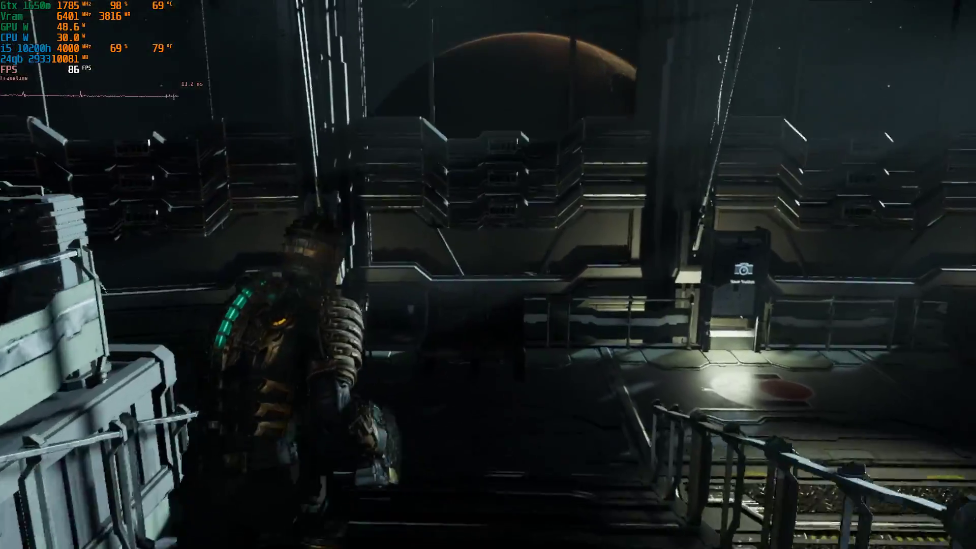
# - Climb the railed stairway and cross the upper deck to the Bridge Tram Station doorway
pyautogui.press('w')
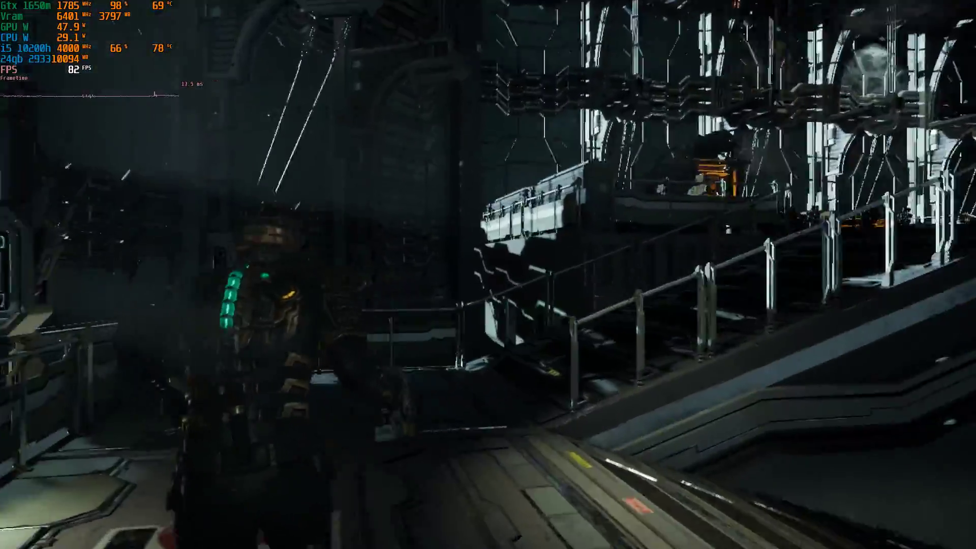
pyautogui.press('w')
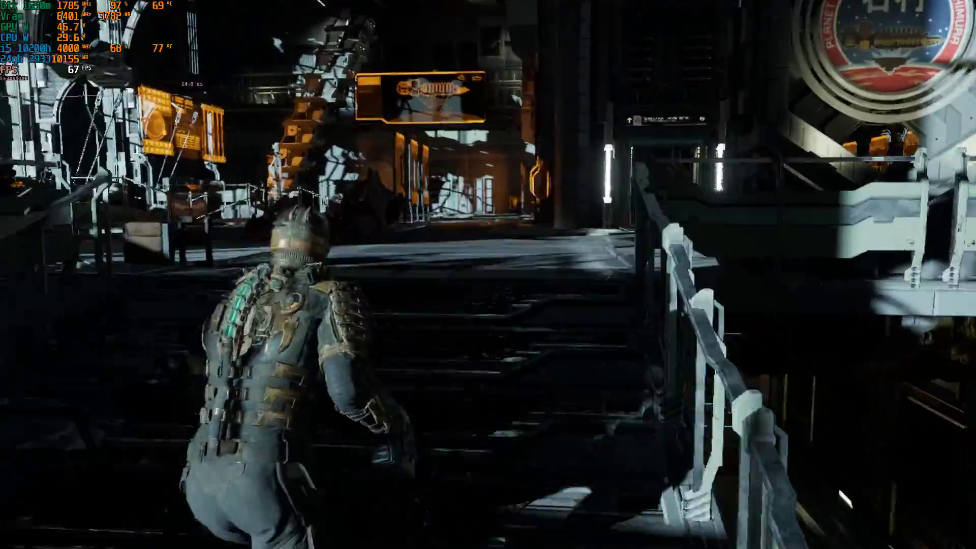
pyautogui.press('w')
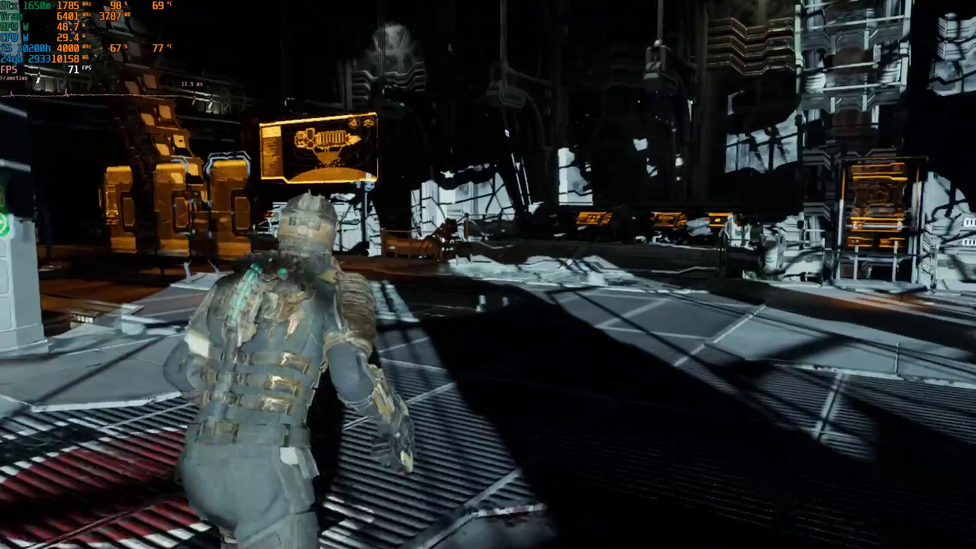
pyautogui.press('w')
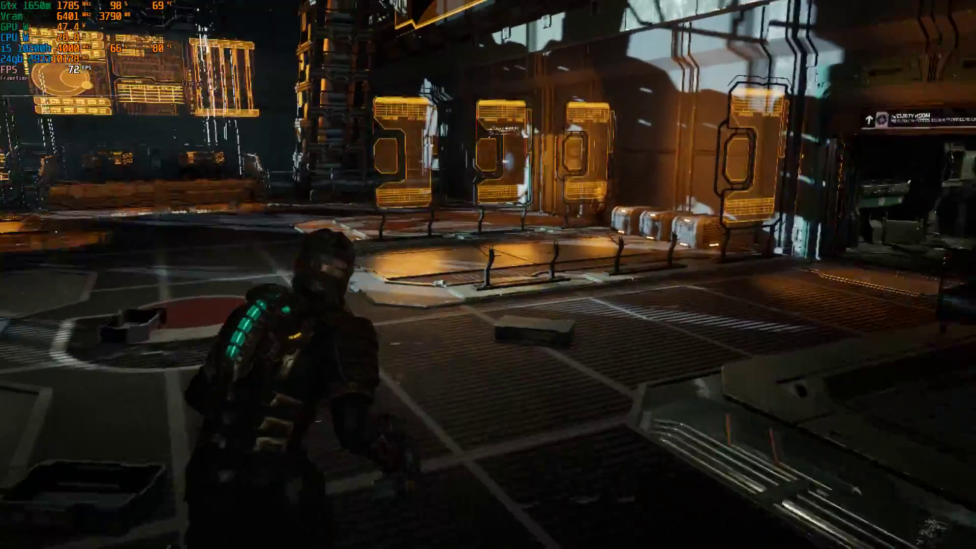
pyautogui.press('w')
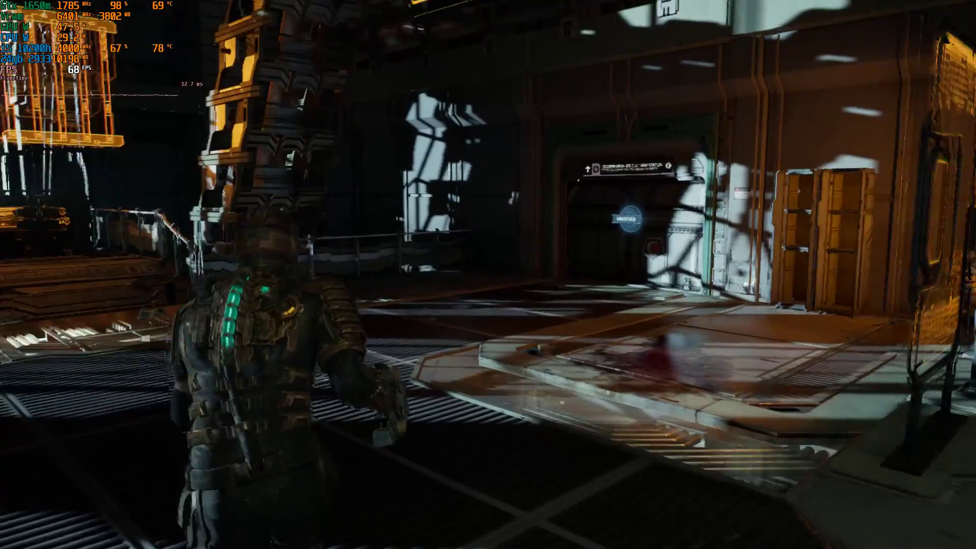
pyautogui.press('w')
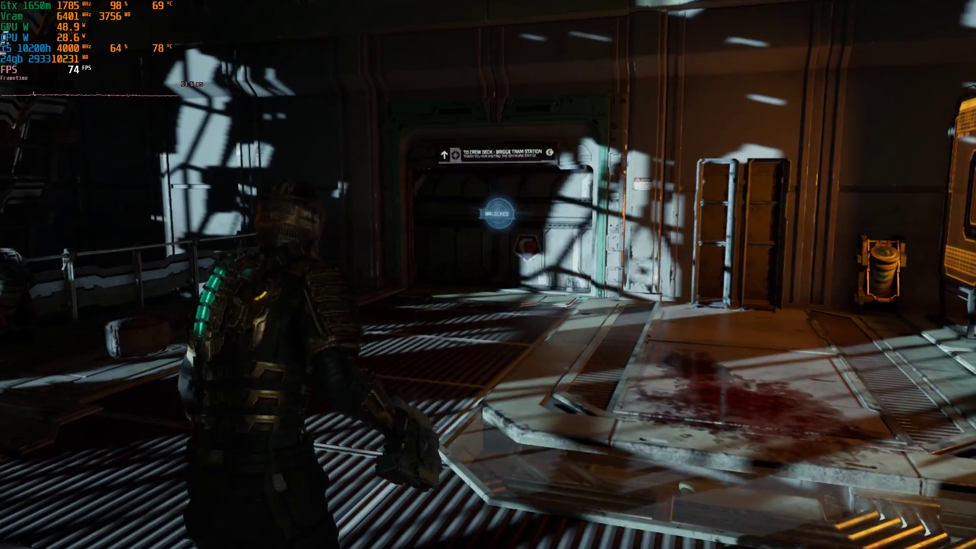